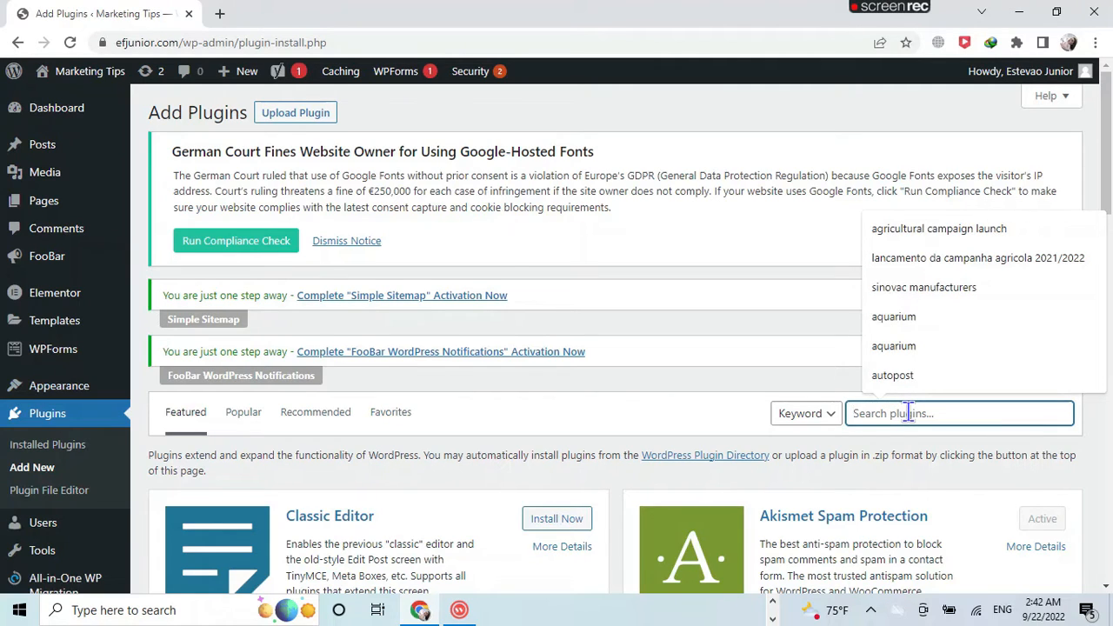
Step: Search the plugin directory for "w3 total cache"
text(w3)
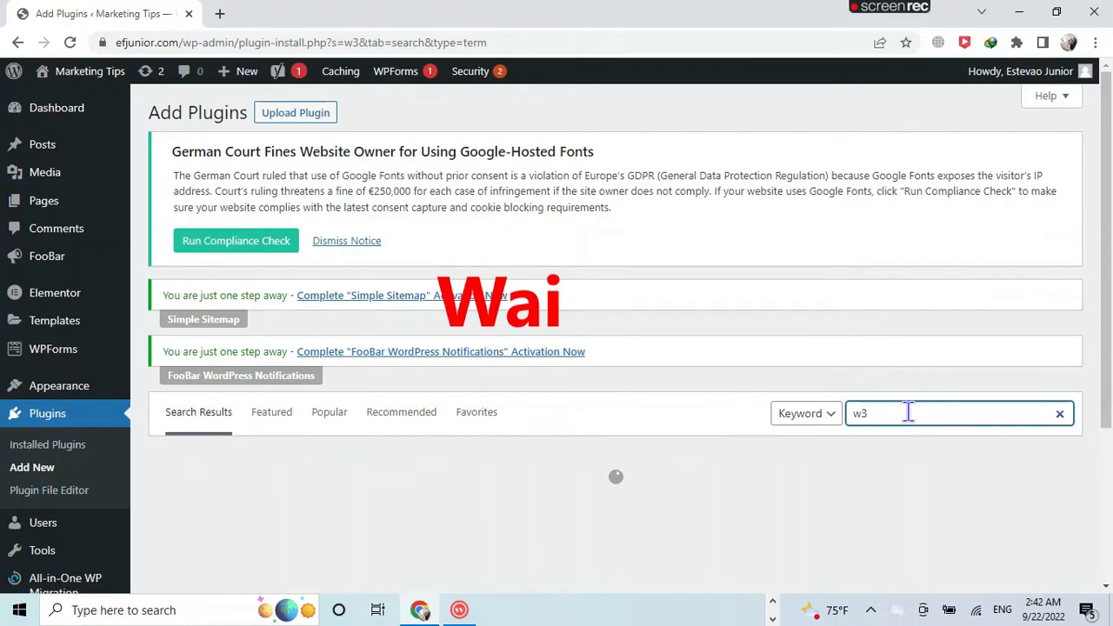
text( total)
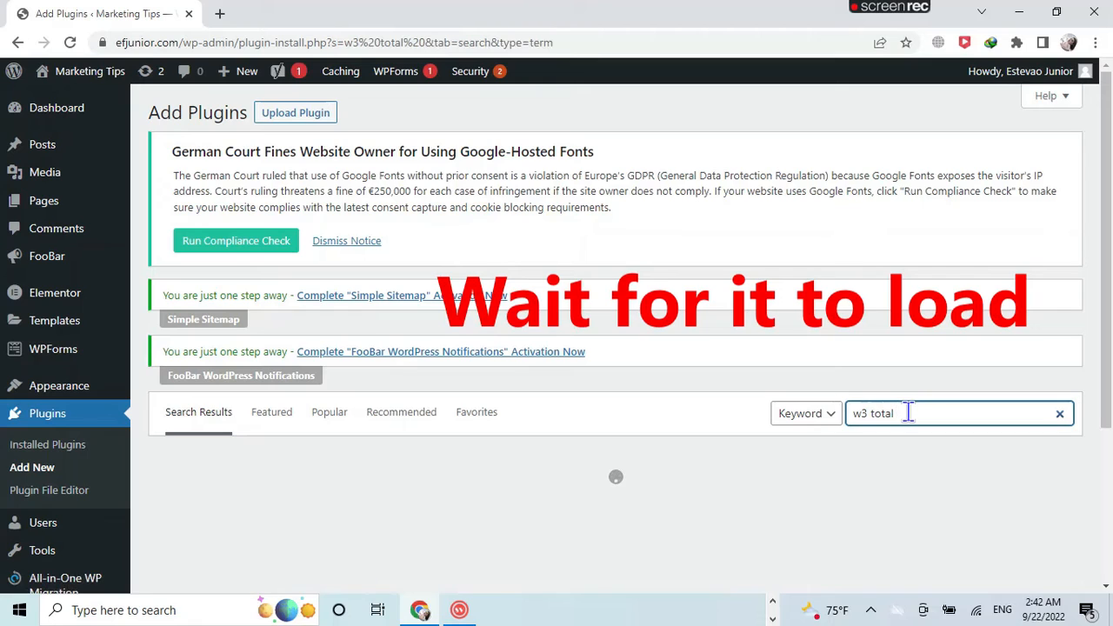
text(cache)
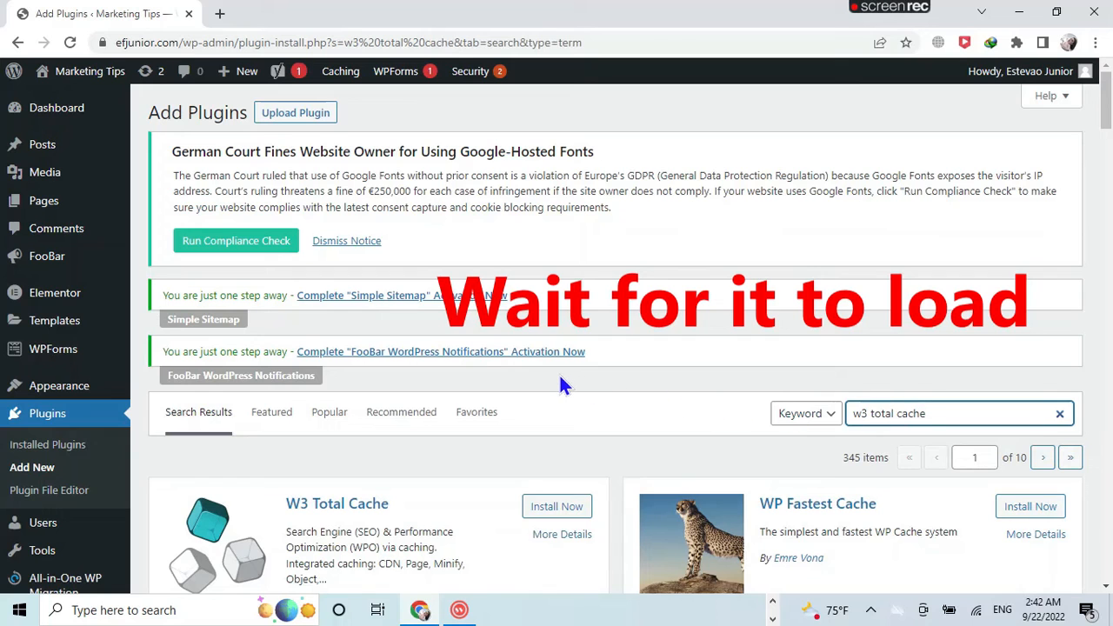
Step: Install and activate the W3 Total Cache plugin by BoldGrid
scroll(556, 374, down, 3)
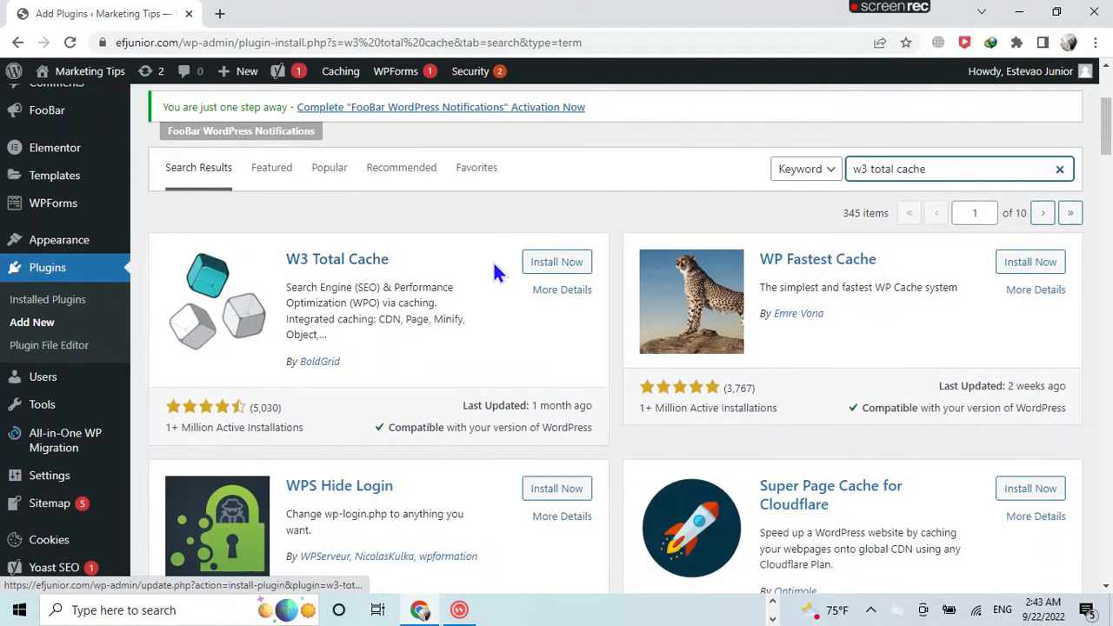
click(559, 265)
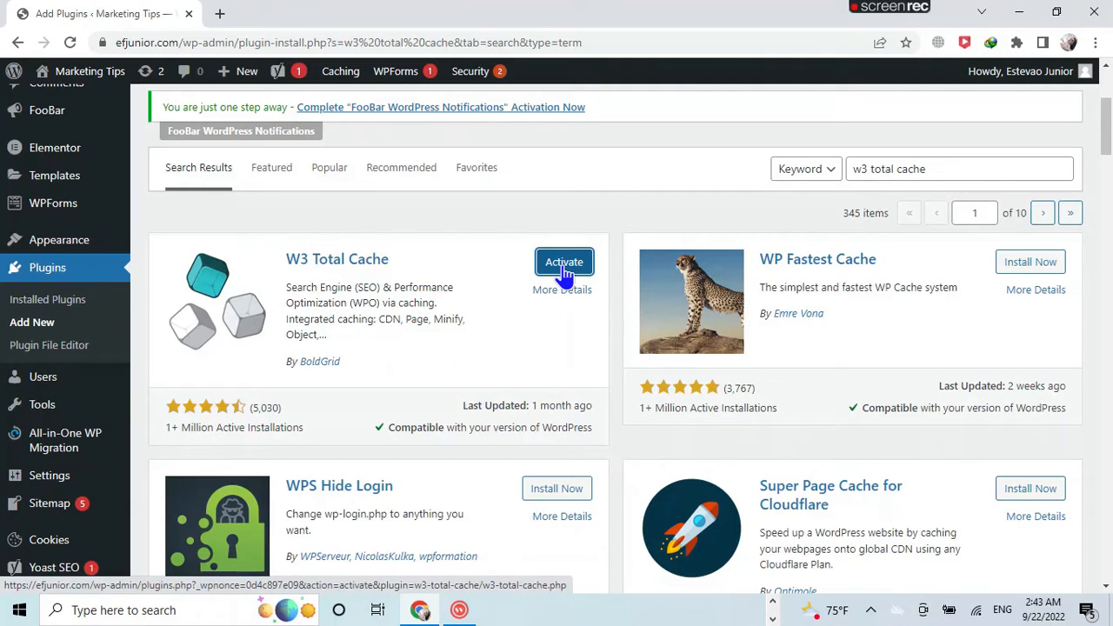
click(564, 271)
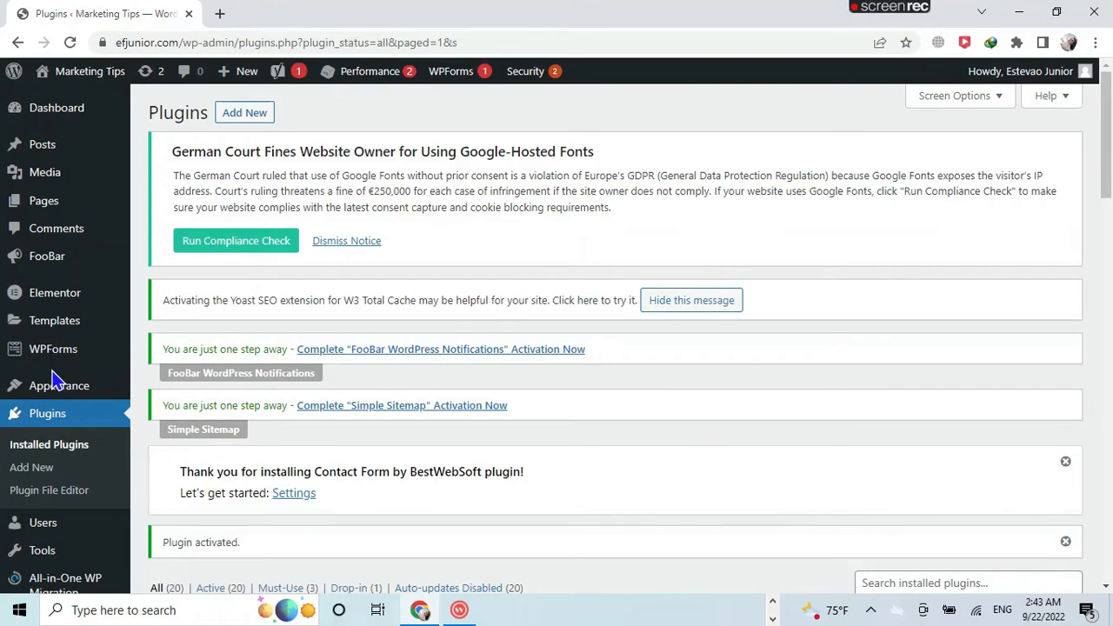
Step: Open the general settings of the newly activated W3 Total Cache plugin
mouse_move(50, 385)
scroll(52, 406, down, 4)
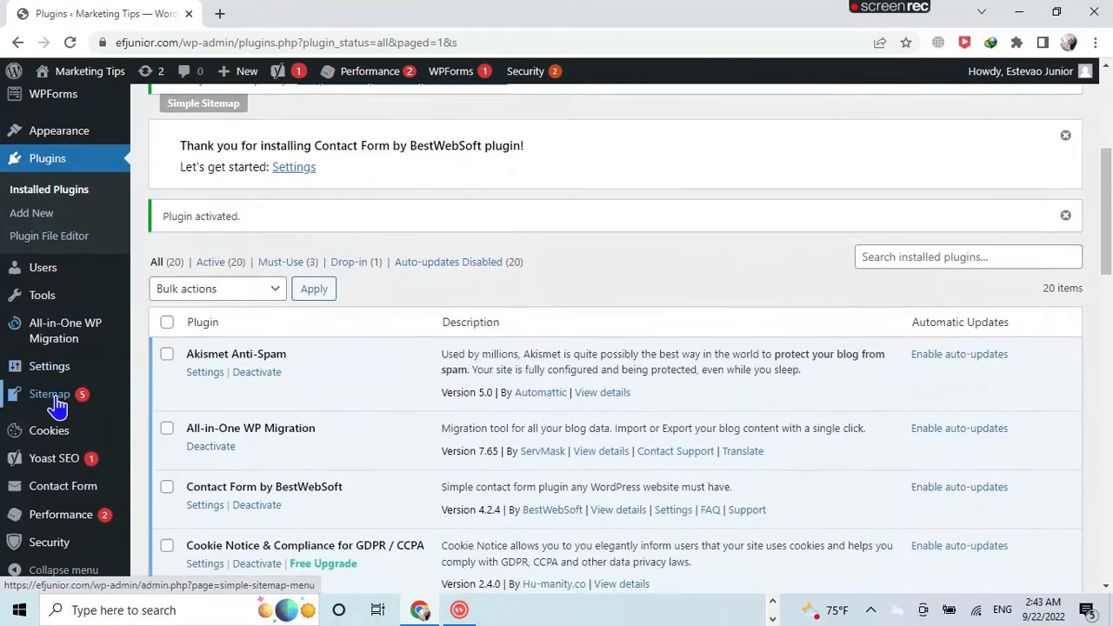
scroll(64, 409, down, 1)
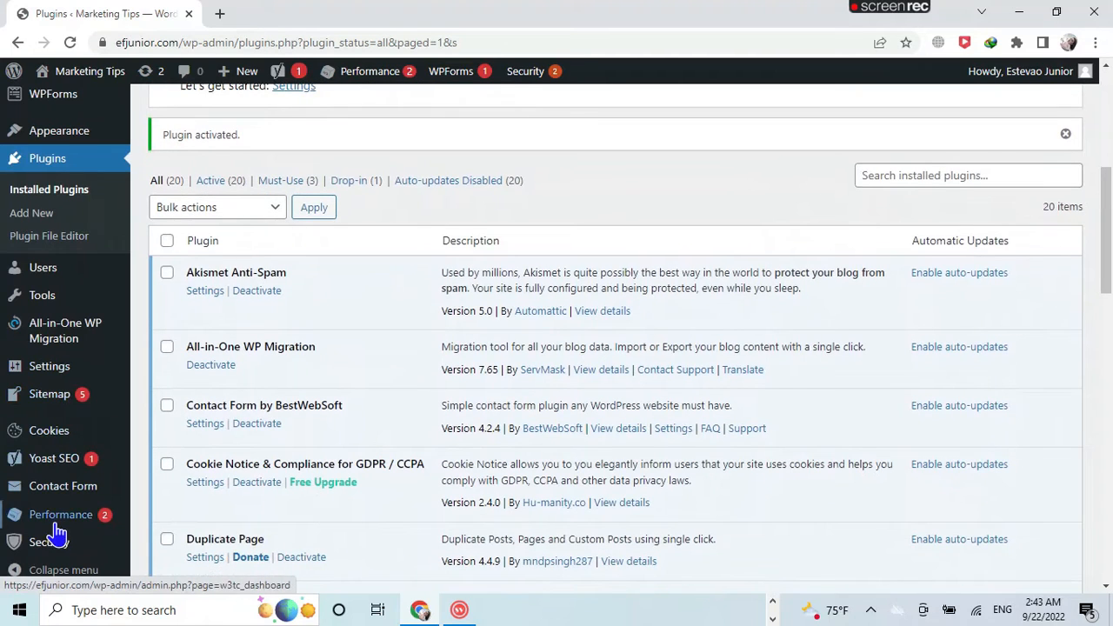
mouse_move(64, 524)
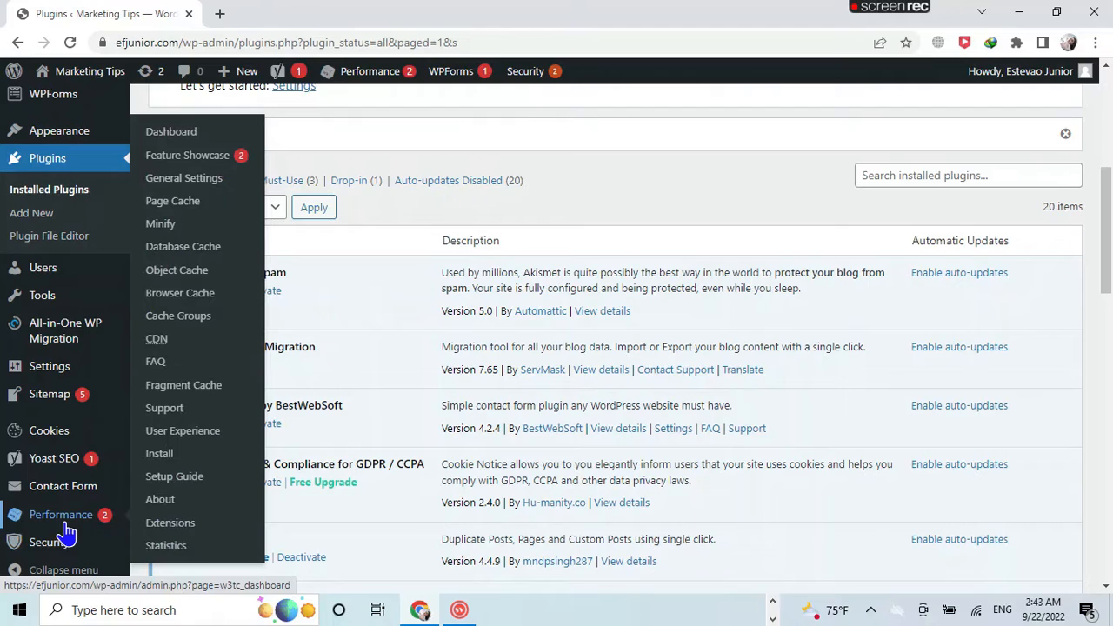
click(198, 182)
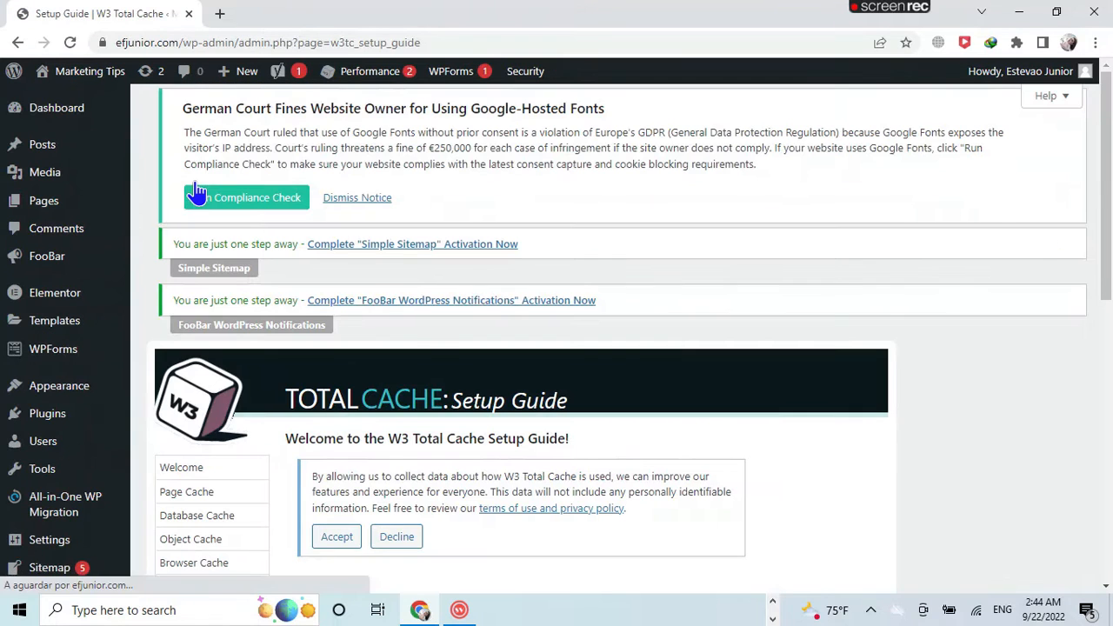
Step: Accept the usage data collection request and skip the W3 Total Cache setup guide
scroll(345, 268, down, 2)
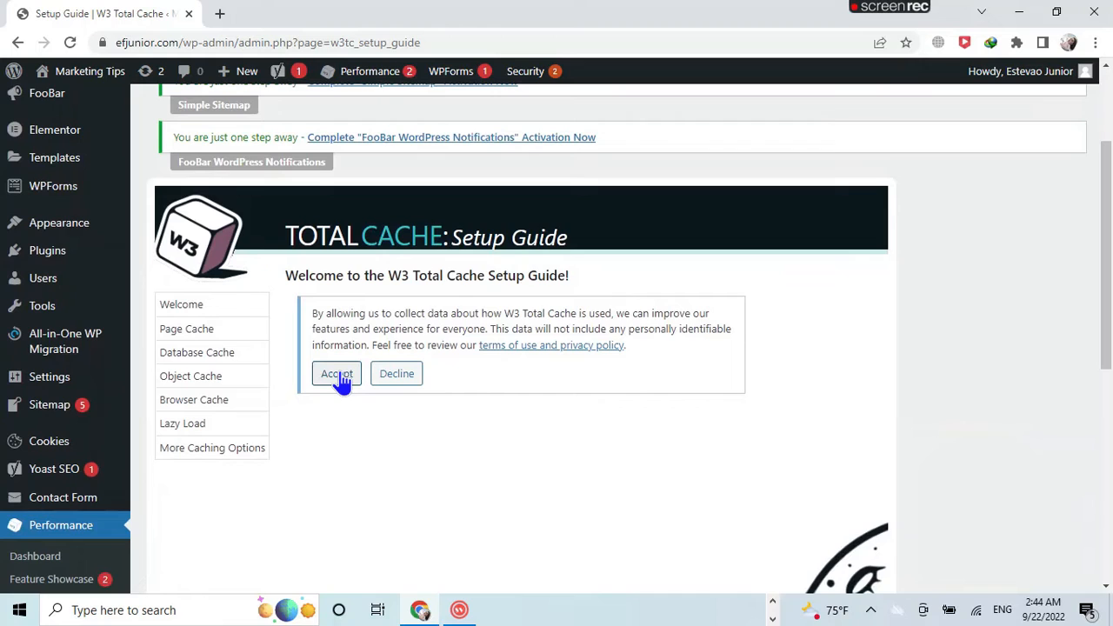
click(341, 377)
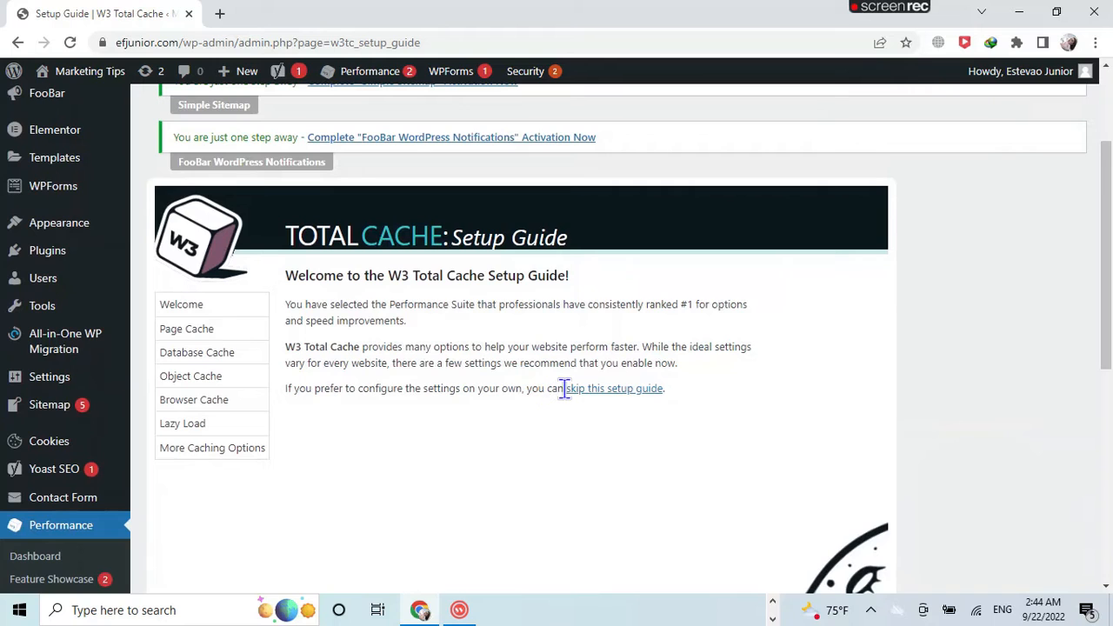
click(615, 396)
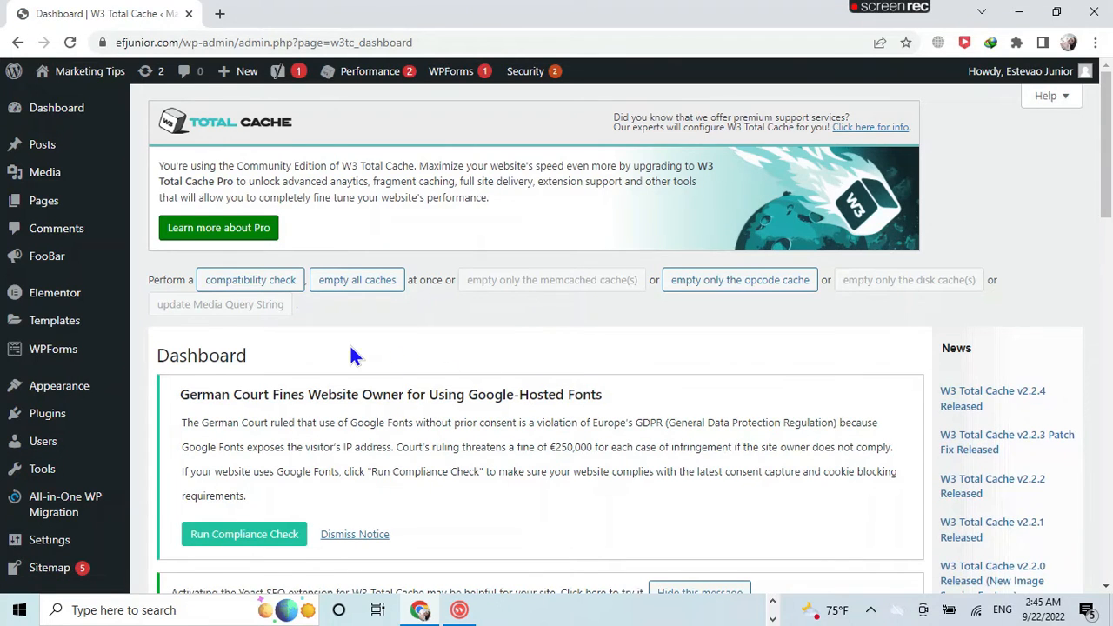
Step: Go from the W3 Total Cache dashboard to the plugin's General Settings page
scroll(331, 341, down, 2)
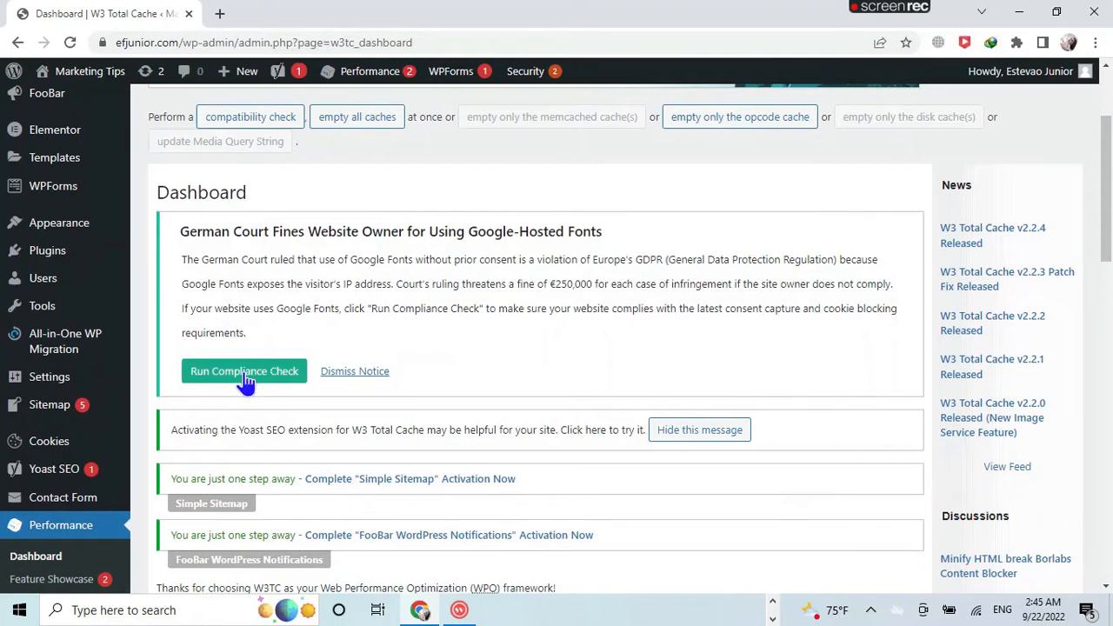
click(66, 534)
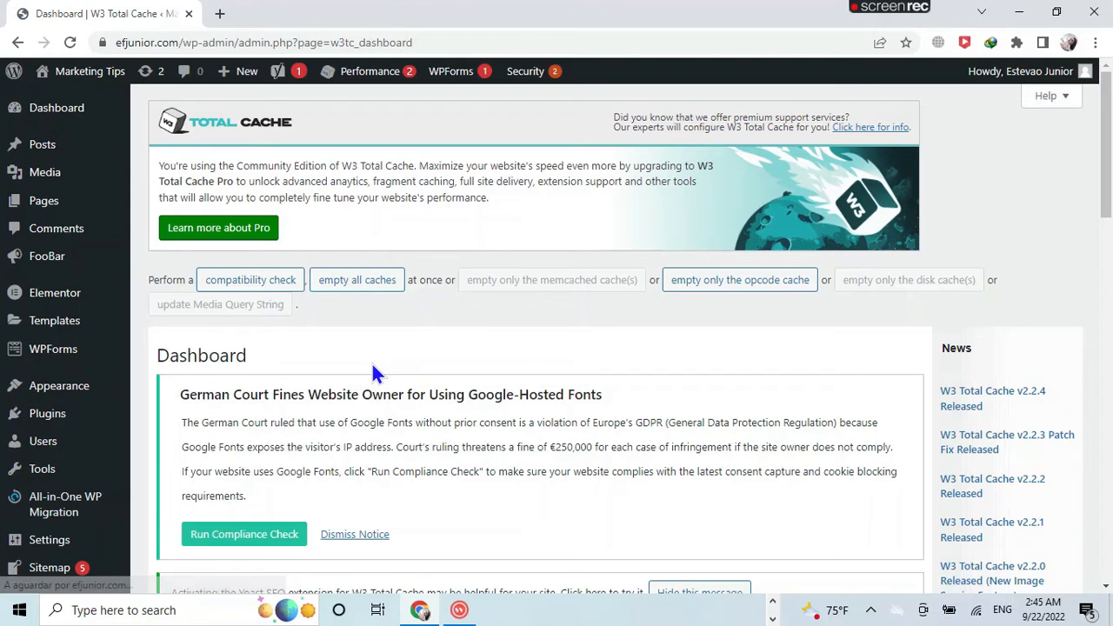
scroll(370, 372, down, 2)
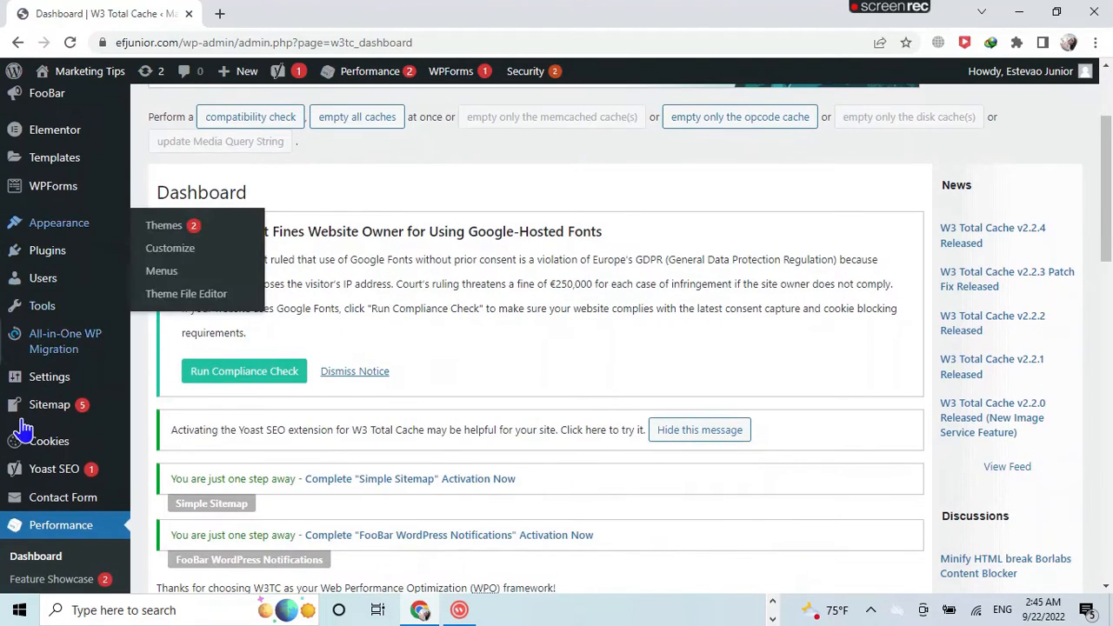
scroll(70, 540, down, 2)
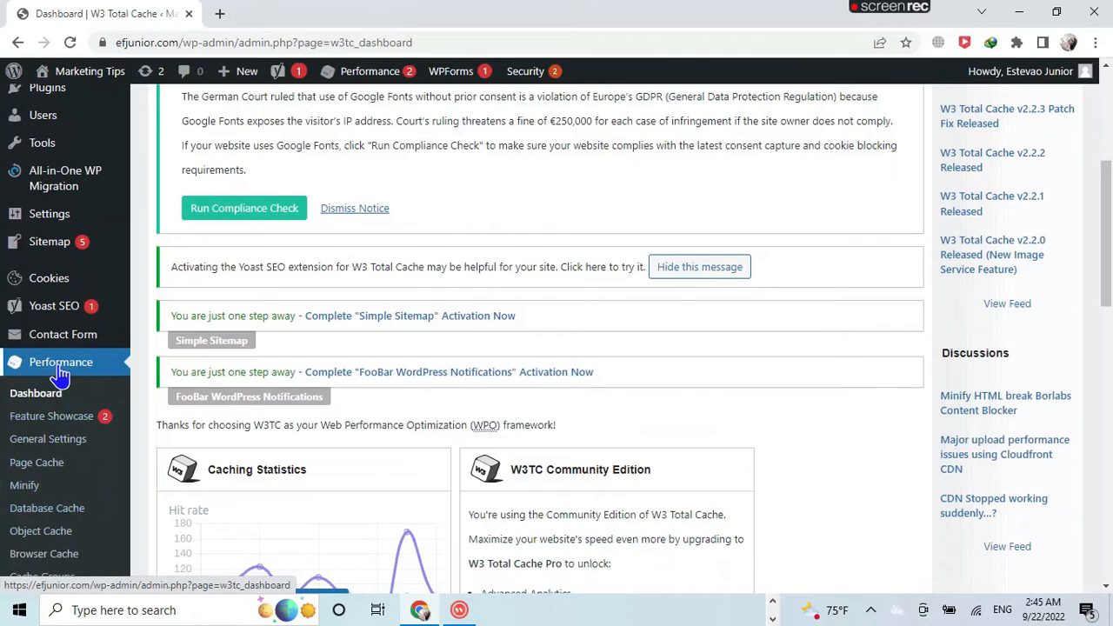
click(60, 445)
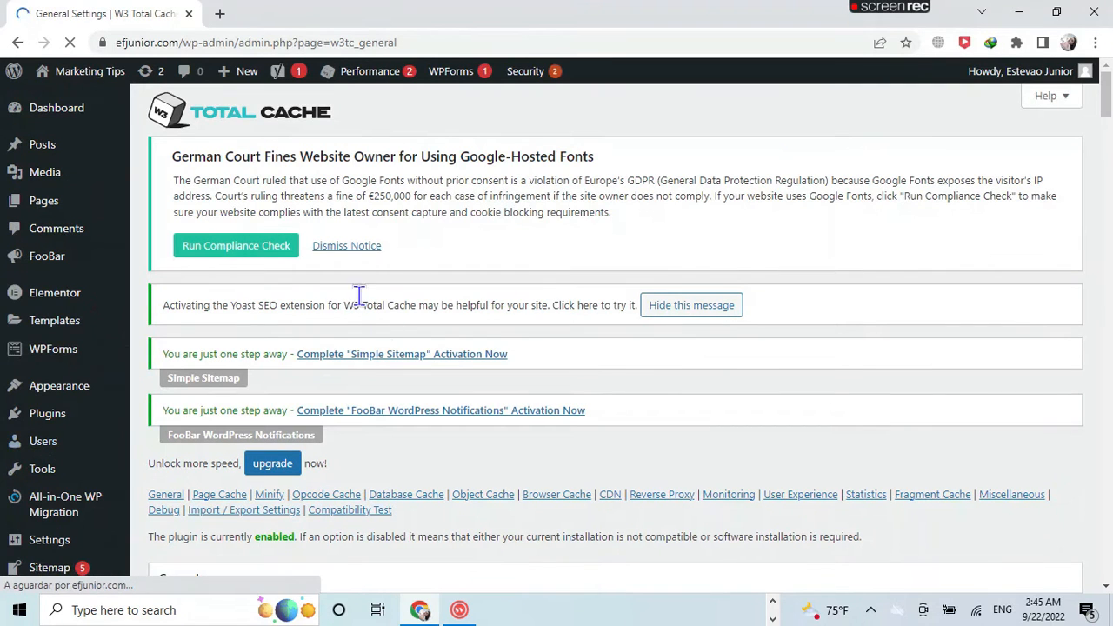
Step: Enable Page Cache in the W3 Total Cache general settings
scroll(341, 298, down, 1)
scroll(341, 297, down, 7)
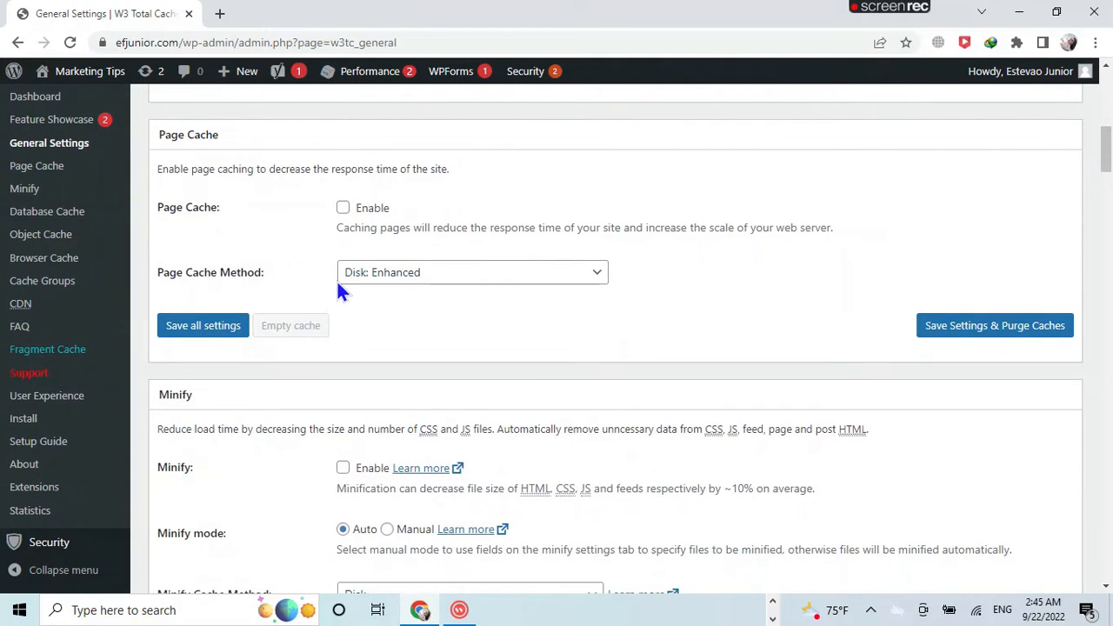
click(343, 209)
Step: Review the Minify, Opcode Cache, Database Cache and Object Cache options on the General Settings page
scroll(333, 391, down, 3)
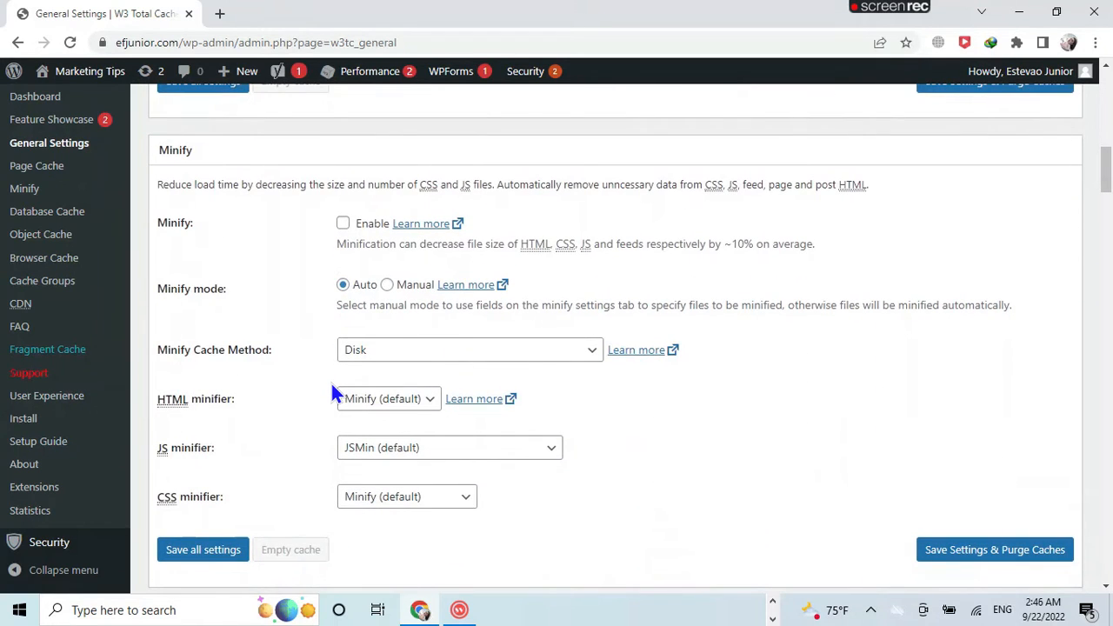
scroll(332, 394, up, 1)
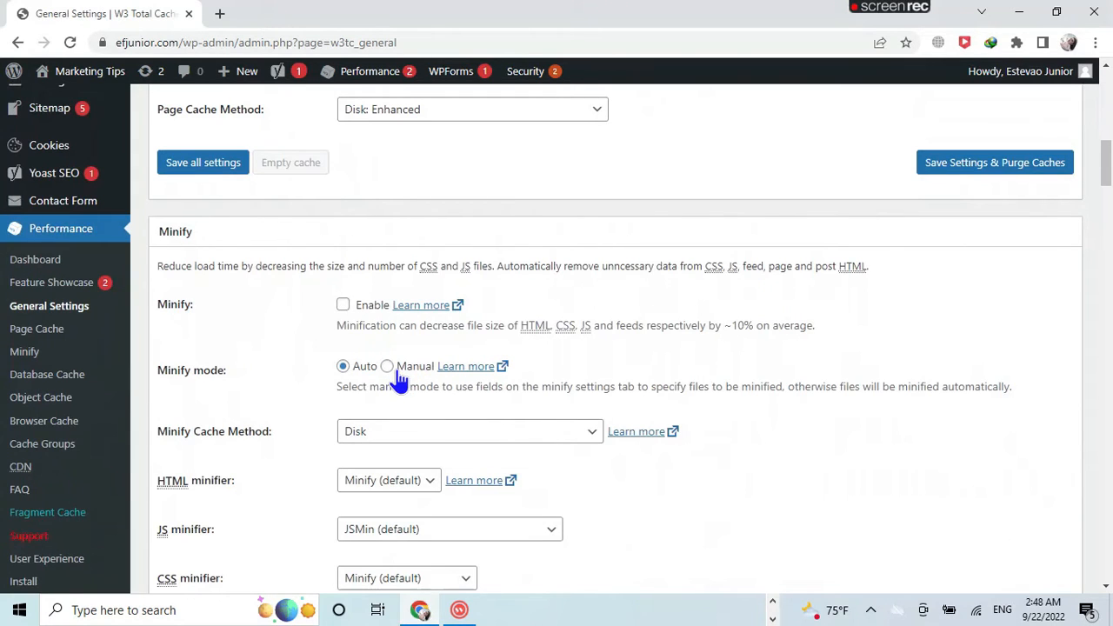
scroll(398, 378, up, 2)
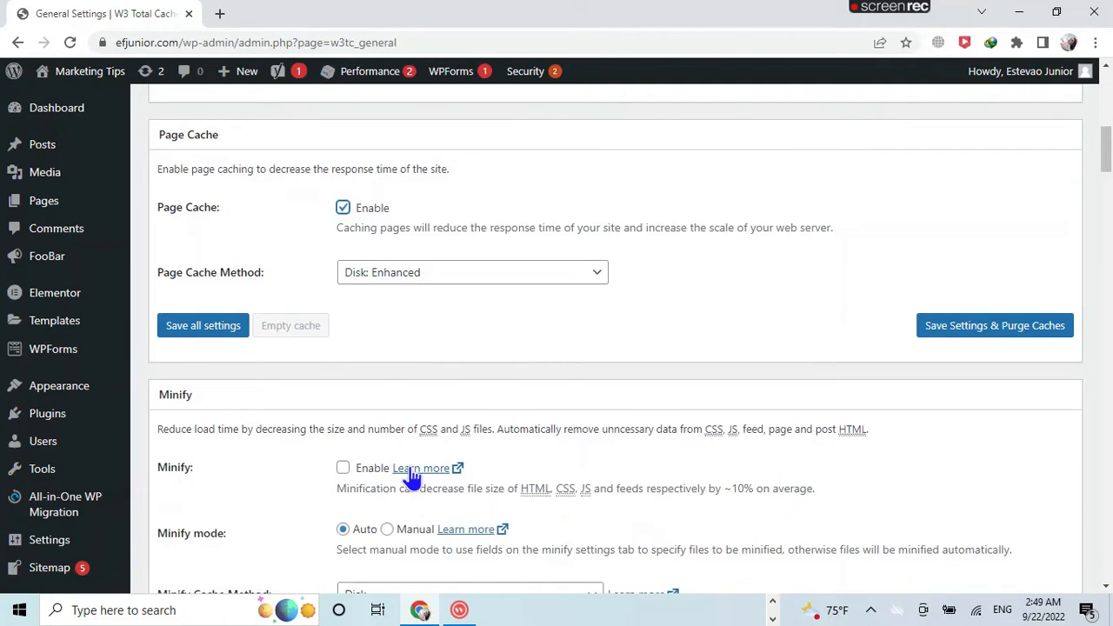
scroll(452, 477, down, 2)
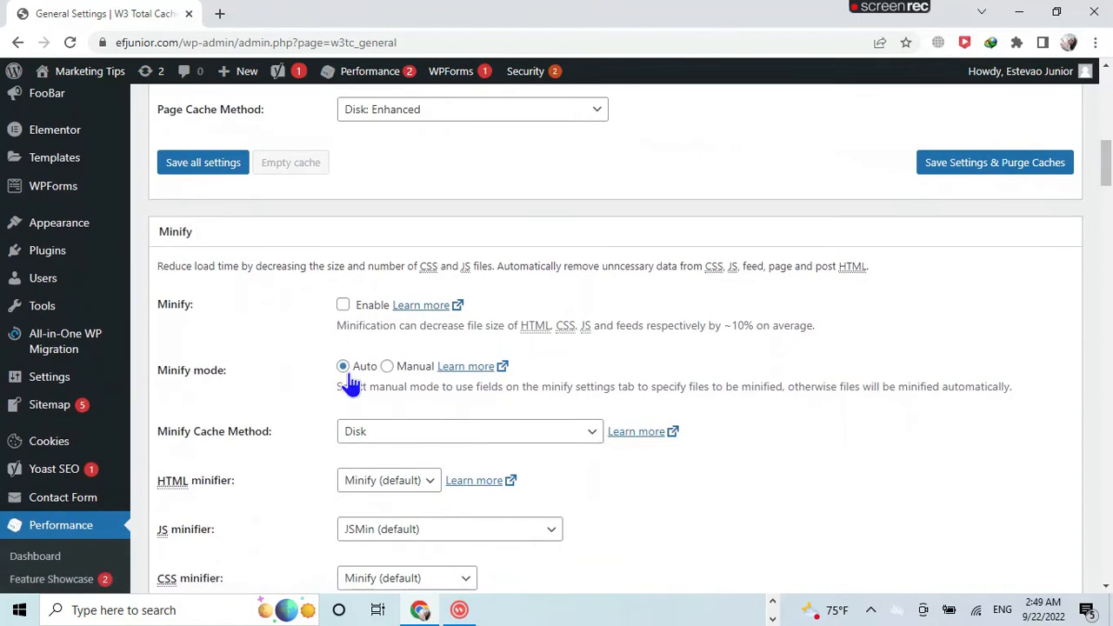
scroll(387, 383, down, 2)
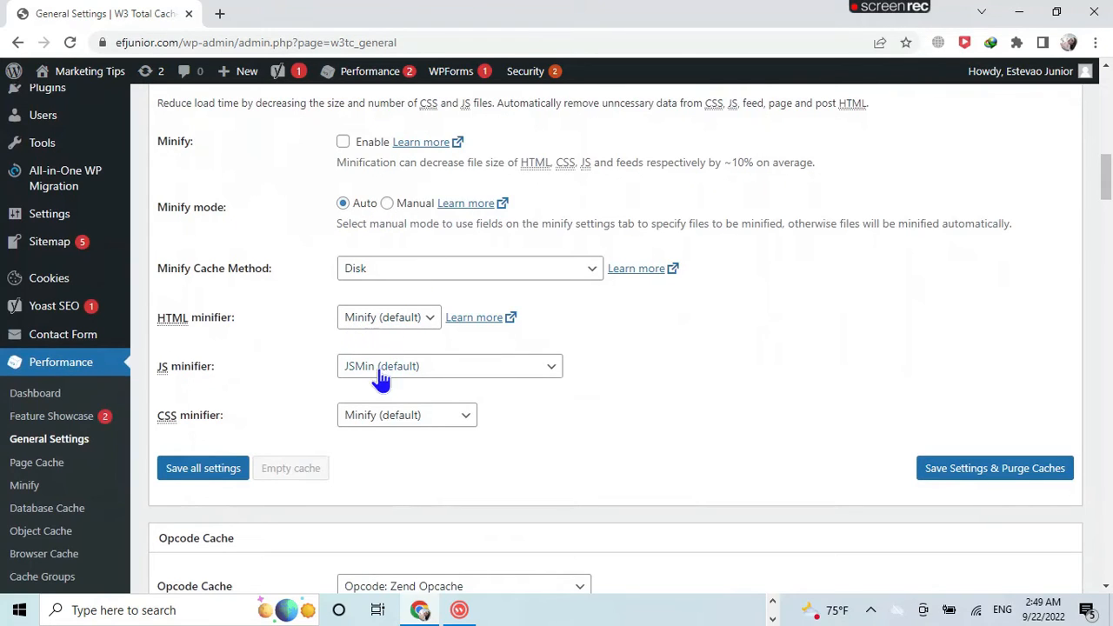
scroll(391, 435, down, 3)
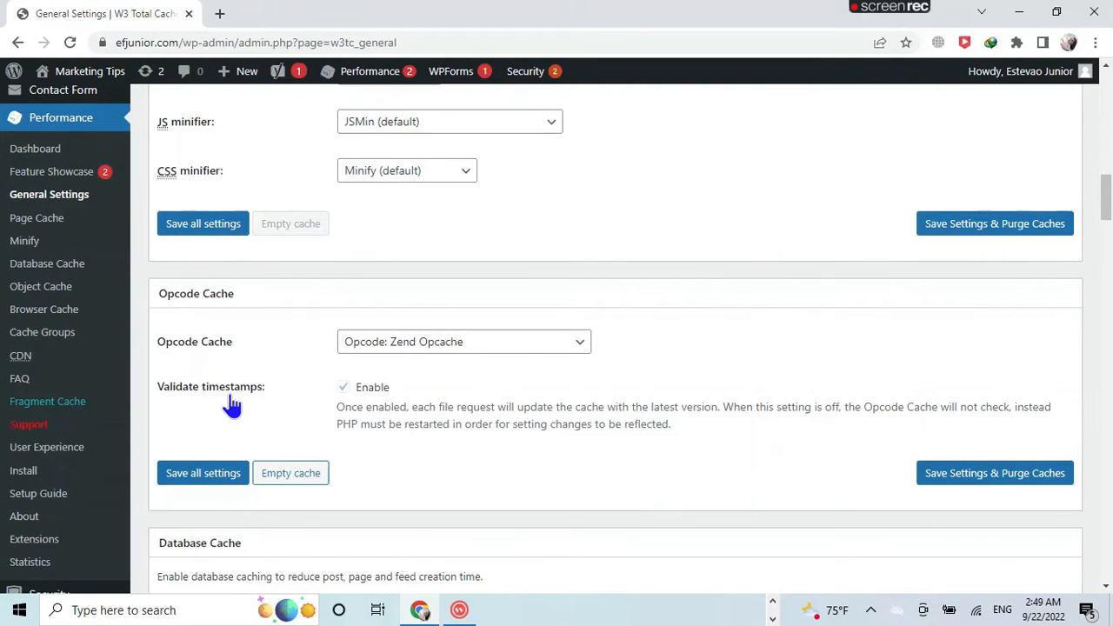
scroll(387, 396, down, 4)
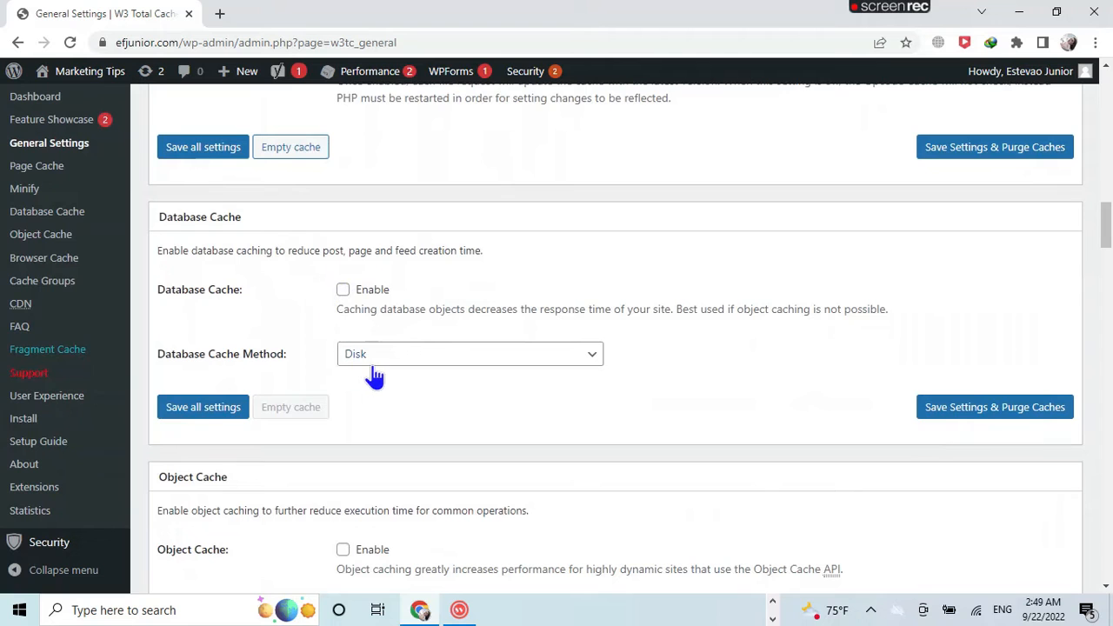
scroll(359, 368, down, 3)
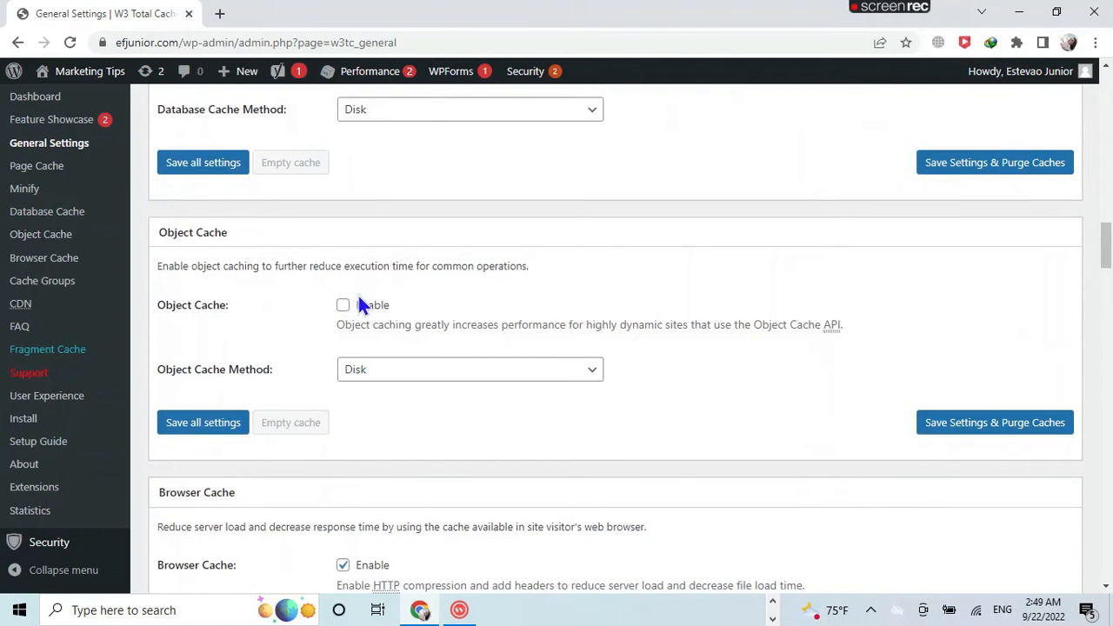
scroll(369, 387, down, 3)
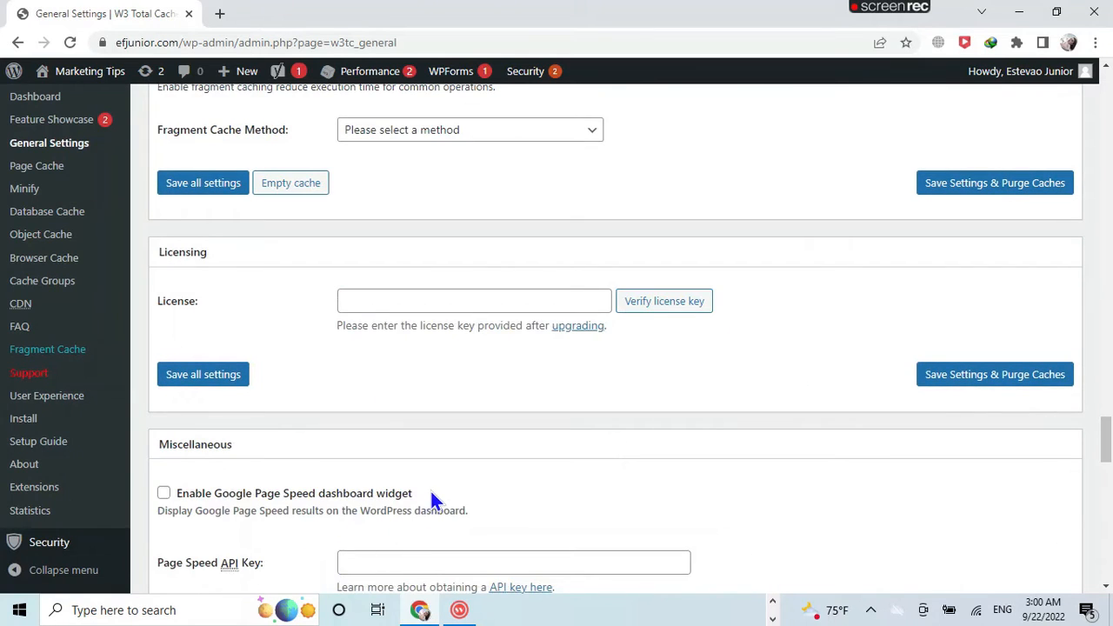
Step: Look back over the general settings from the Licensing section up to Preview mode and Page Cache
scroll(434, 502, up, 8)
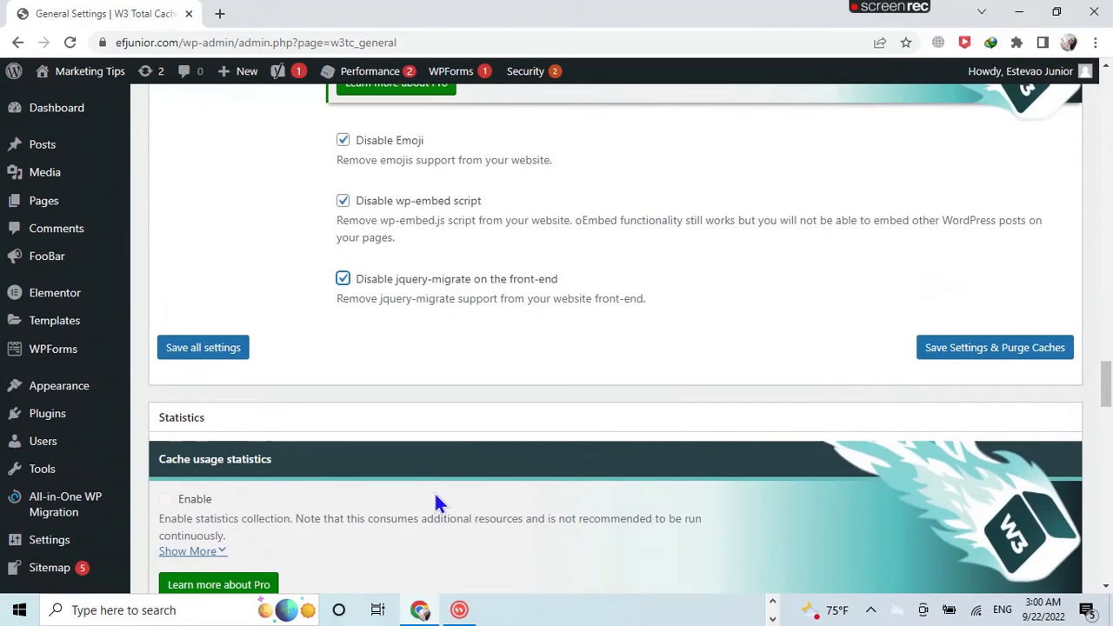
scroll(437, 502, up, 15)
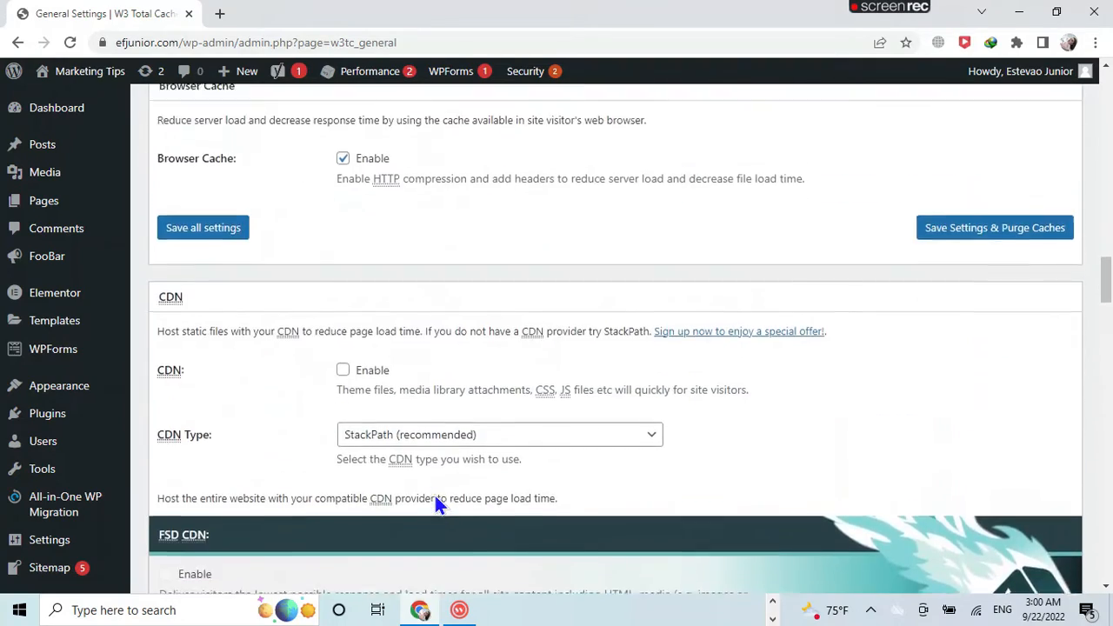
scroll(437, 505, up, 10)
scroll(436, 505, up, 9)
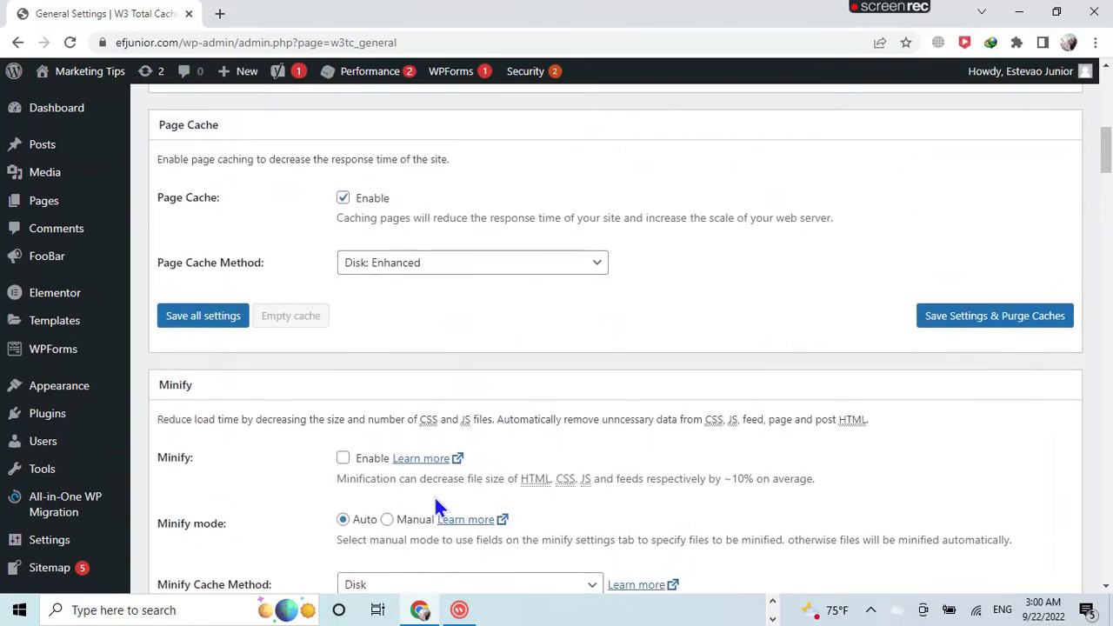
scroll(437, 507, up, 10)
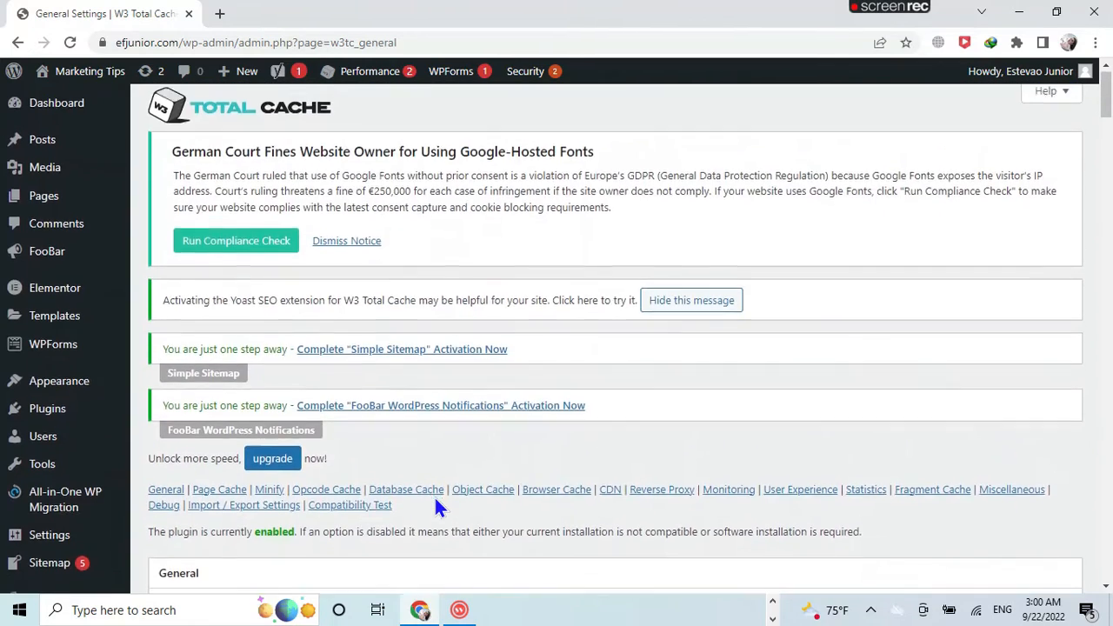
scroll(437, 507, down, 6)
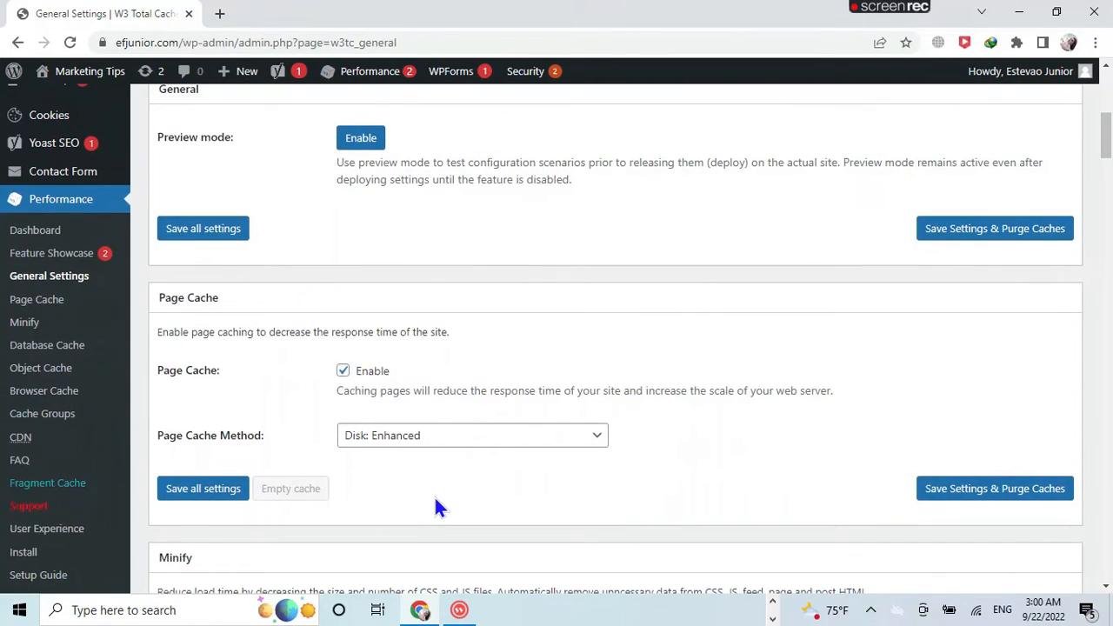
scroll(436, 500, down, 1)
scroll(436, 501, up, 2)
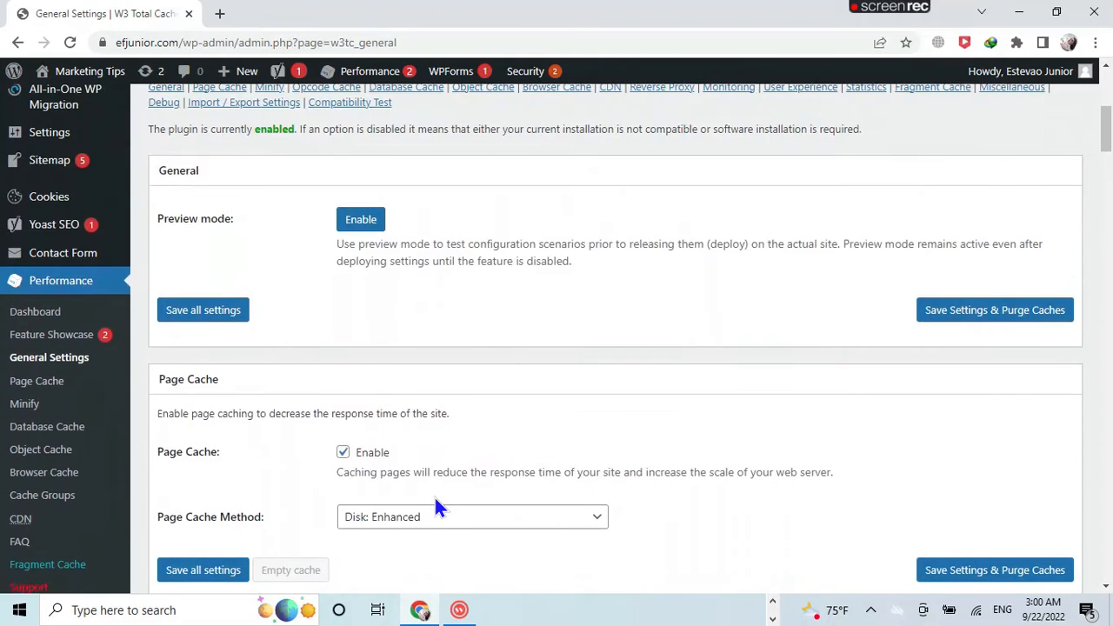
scroll(436, 507, down, 1)
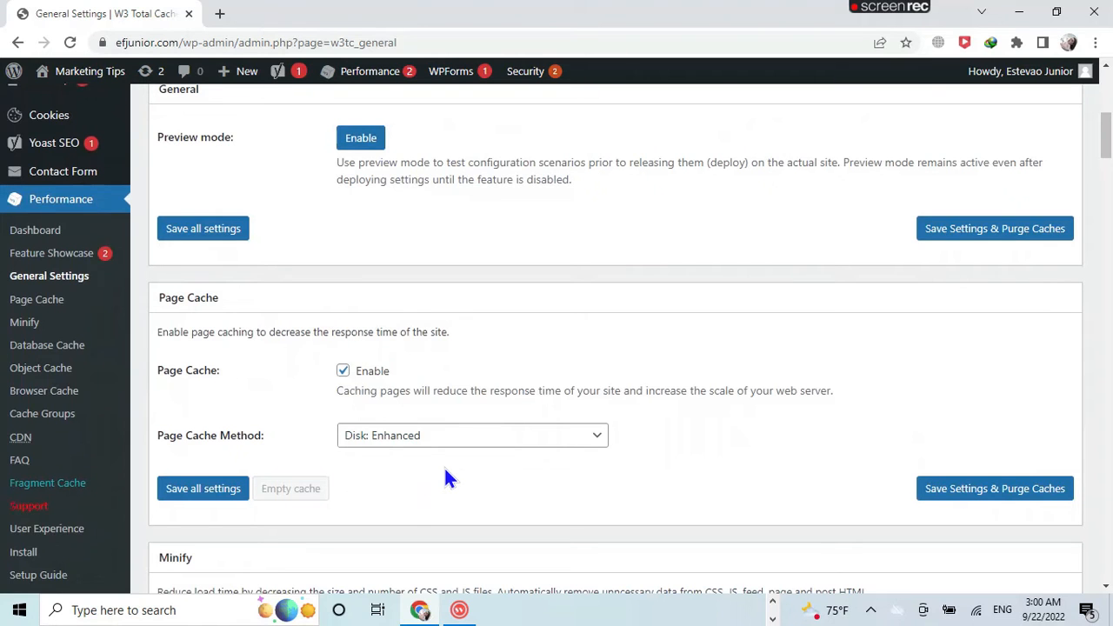
Step: Review the general settings from Minify and Opcode Cache through Database, Object and Browser Cache to the CDN options
scroll(446, 477, down, 5)
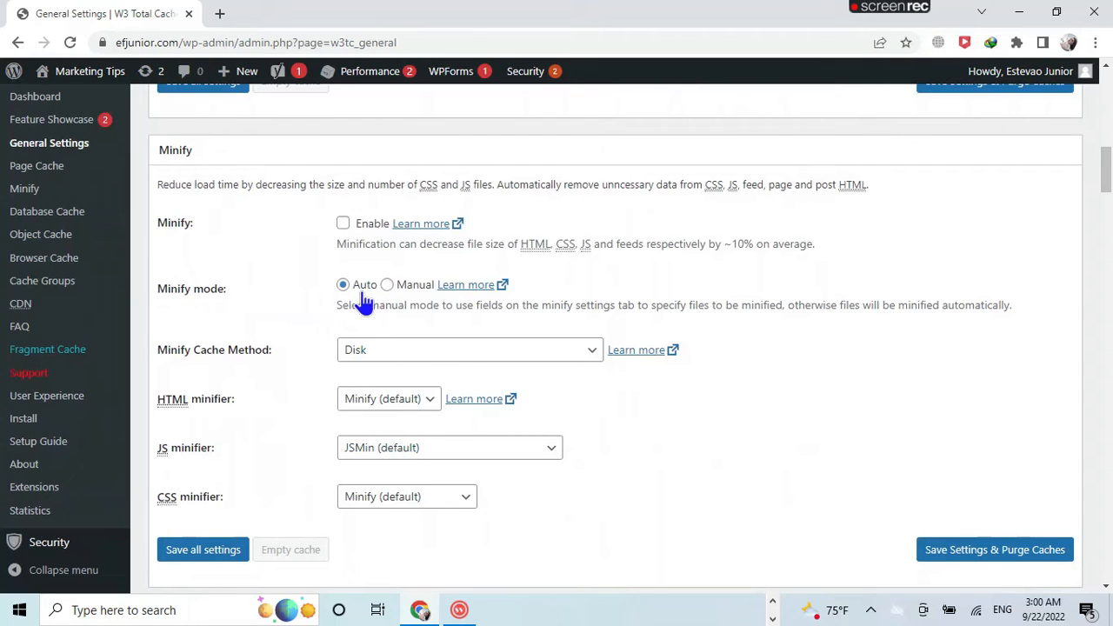
scroll(364, 300, down, 3)
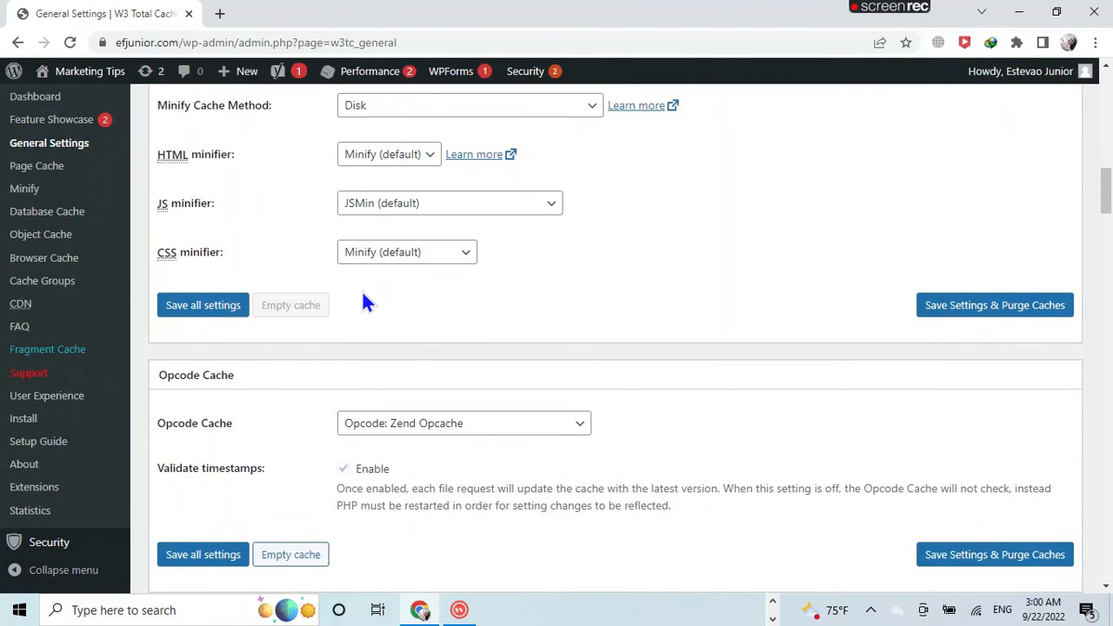
scroll(364, 302, down, 3)
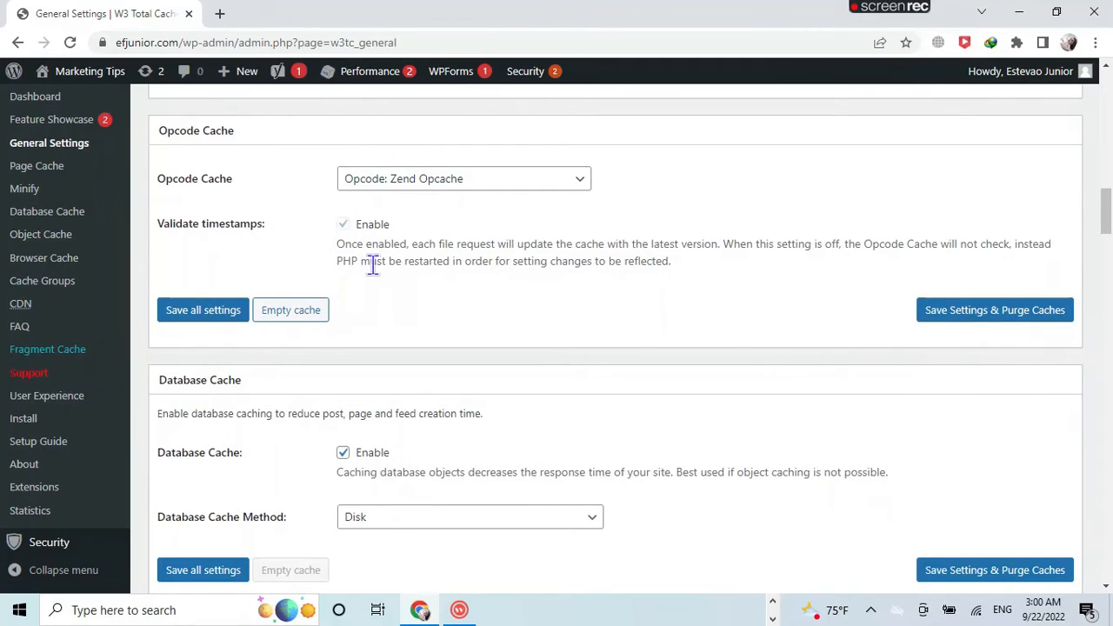
scroll(373, 266, down, 2)
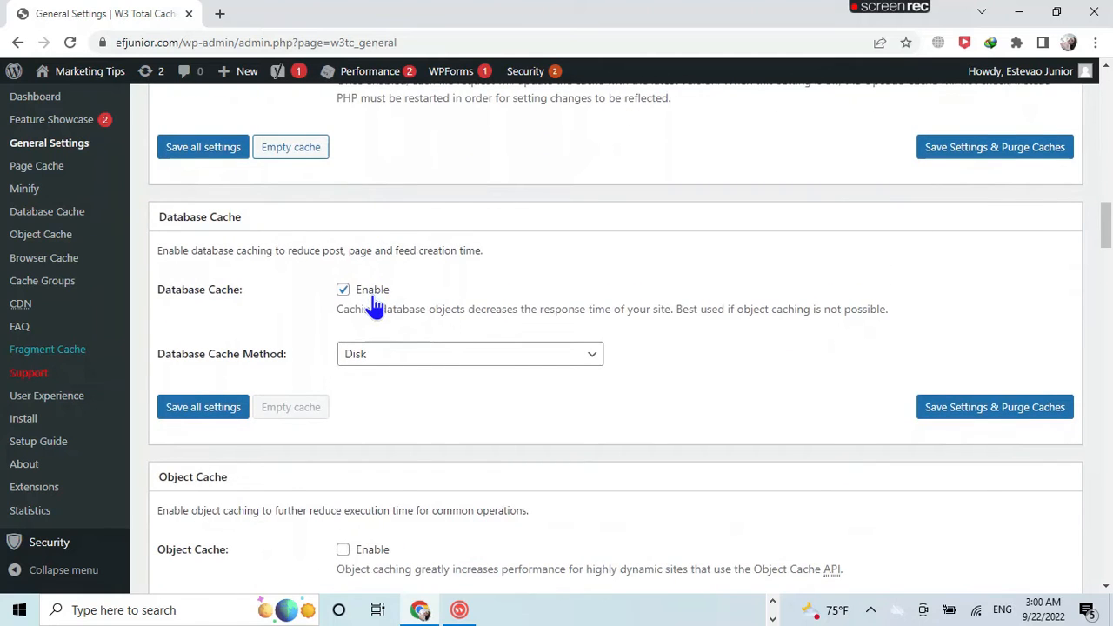
scroll(374, 306, up, 2)
scroll(375, 304, down, 2)
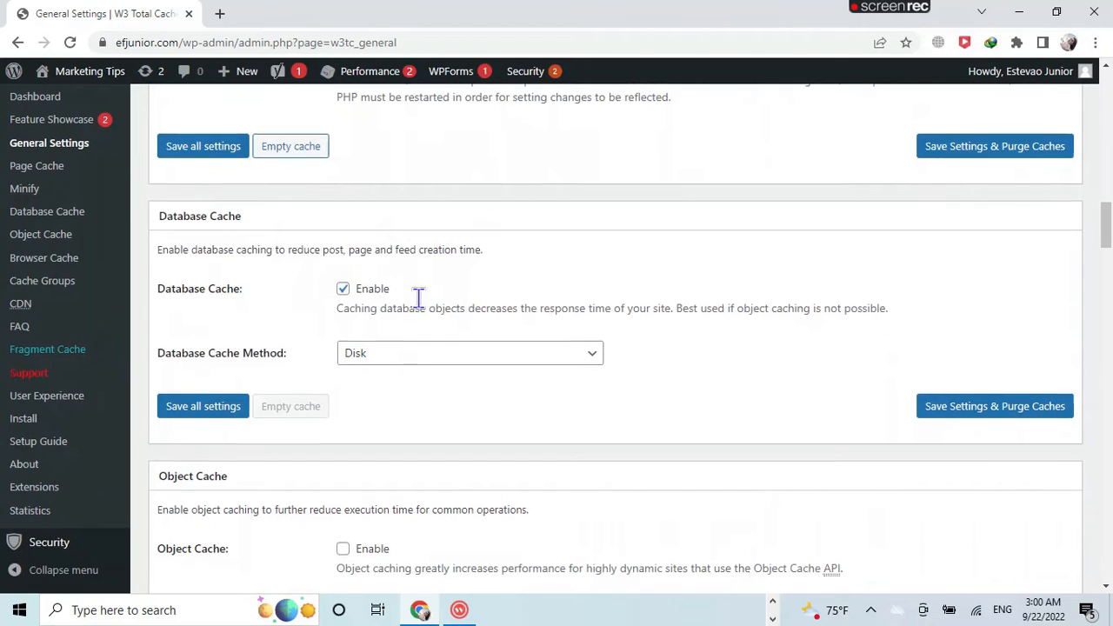
scroll(418, 298, down, 3)
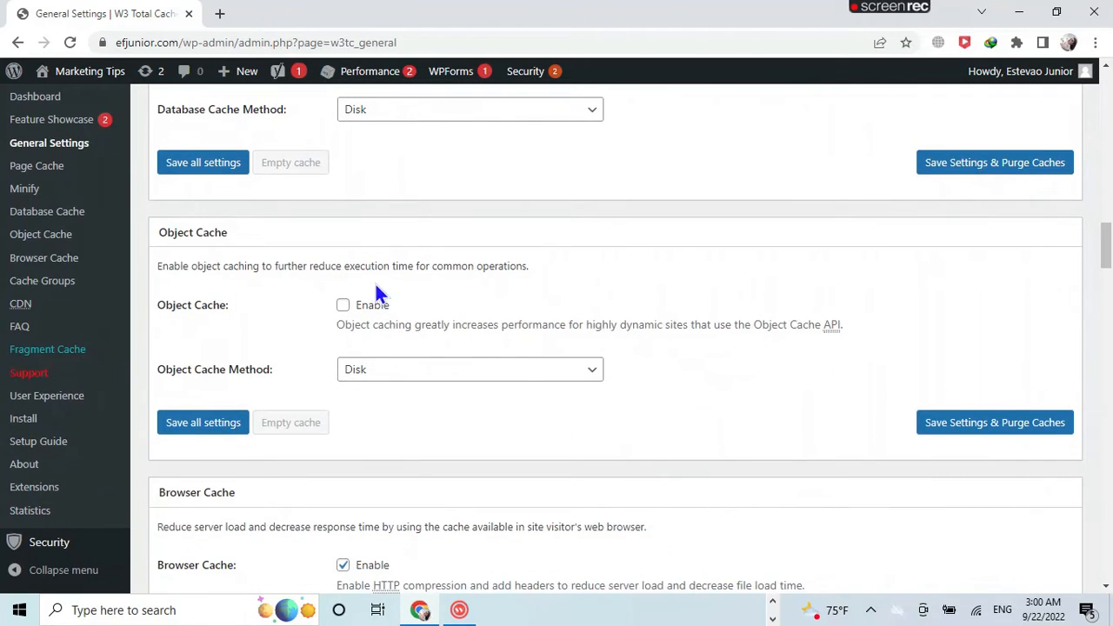
scroll(411, 307, down, 3)
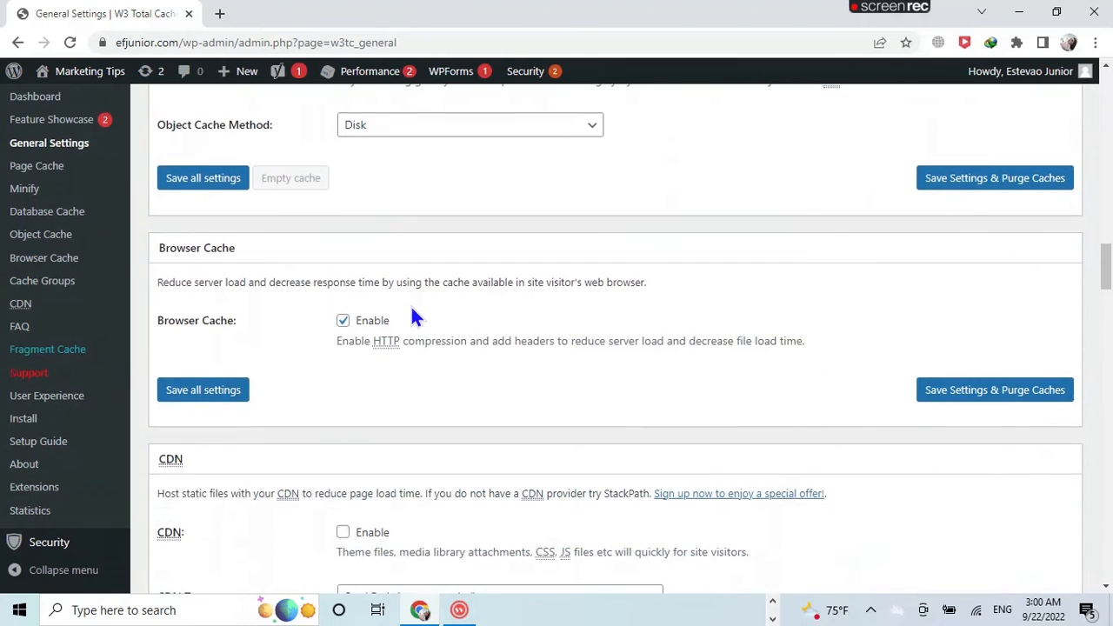
scroll(413, 313, down, 1)
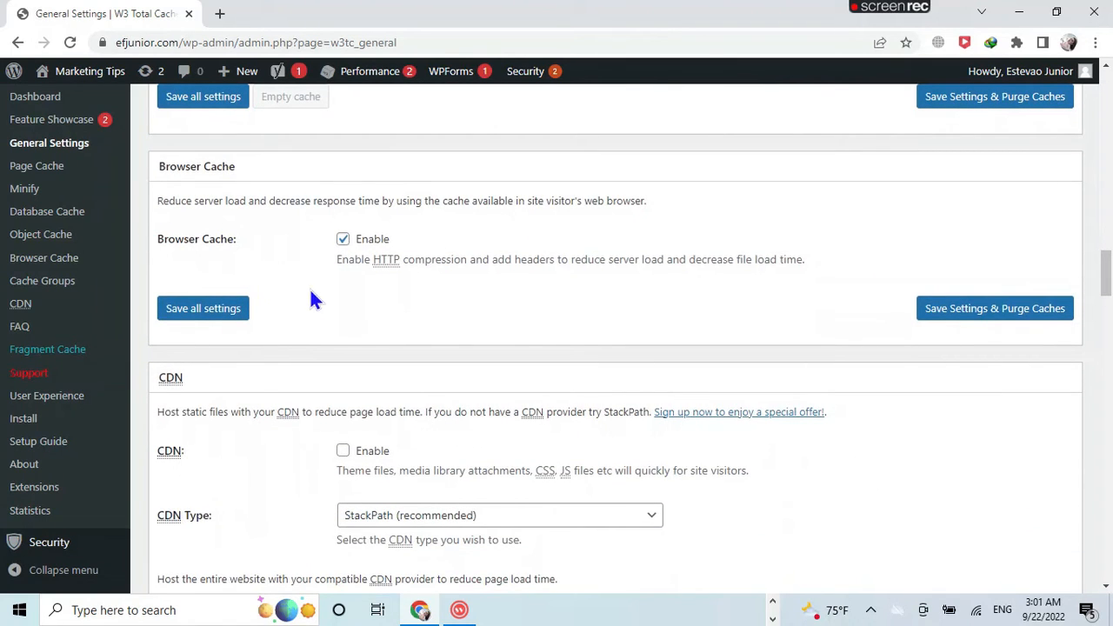
scroll(377, 299, down, 2)
scroll(377, 299, down, 1)
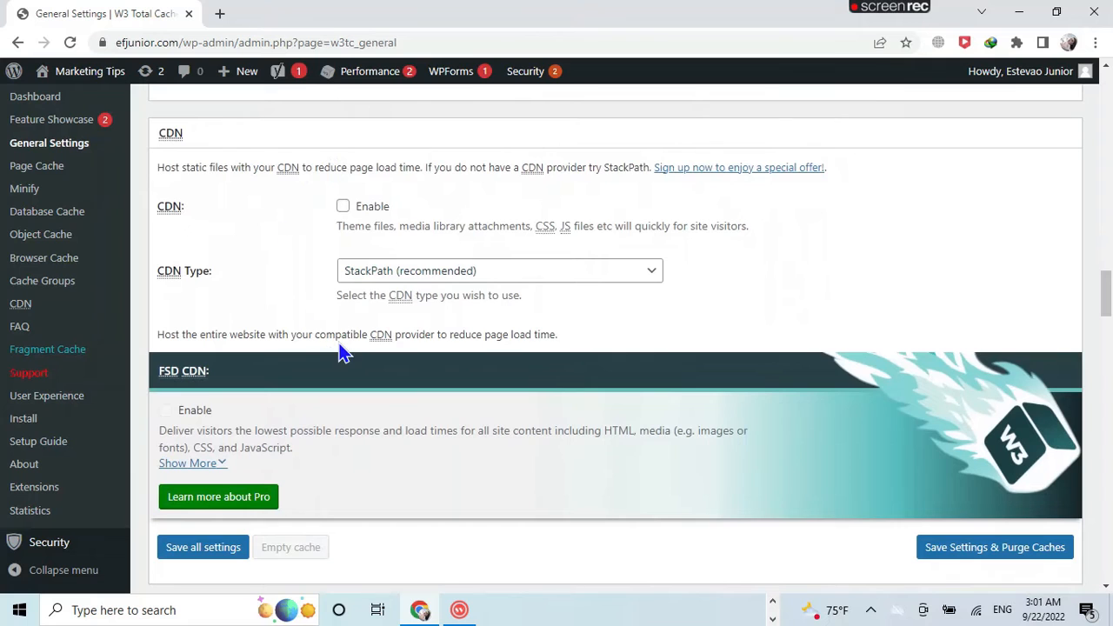
Step: Review the remaining general settings, from Reverse Proxy and User Experience through Licensing, Miscellaneous and Debug to Import / Export Settings
scroll(342, 352, down, 3)
scroll(342, 353, down, 3)
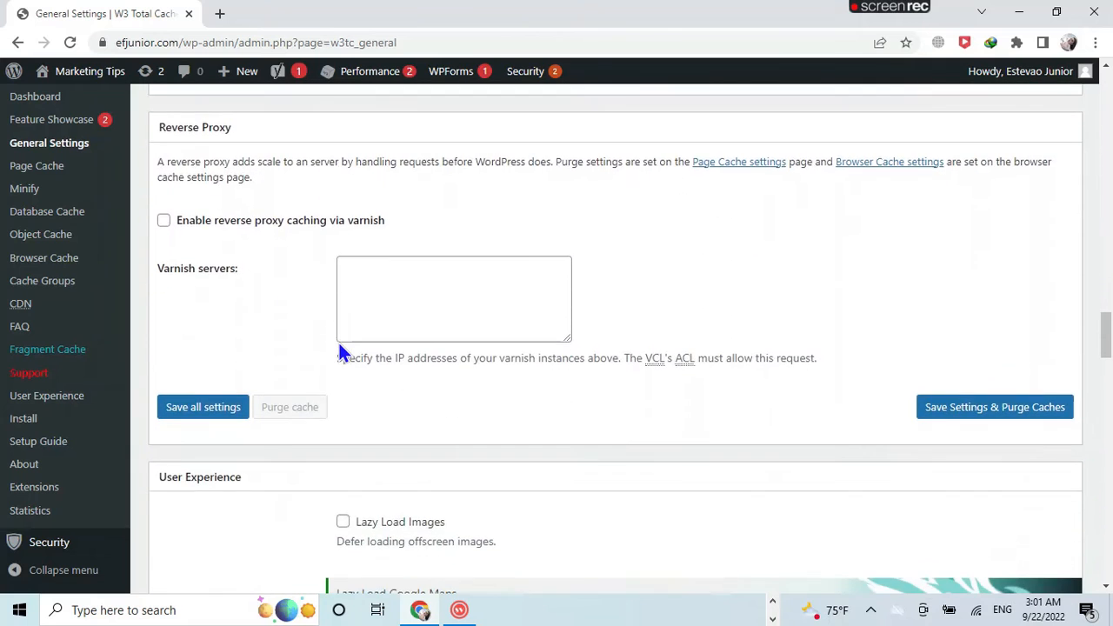
scroll(339, 341, down, 5)
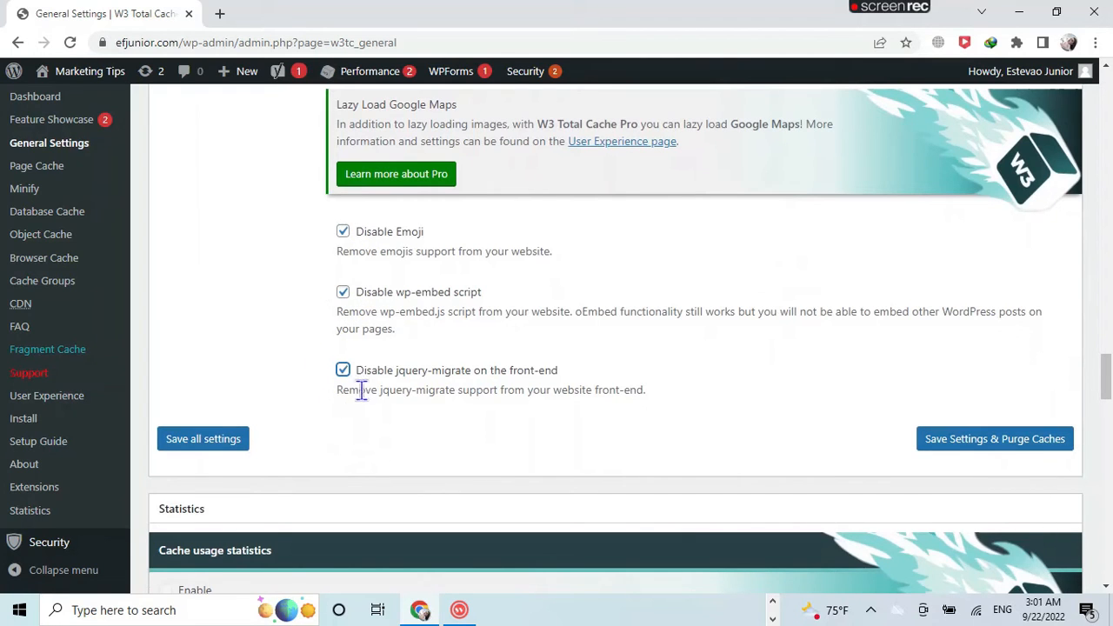
scroll(316, 353, down, 5)
scroll(316, 366, down, 2)
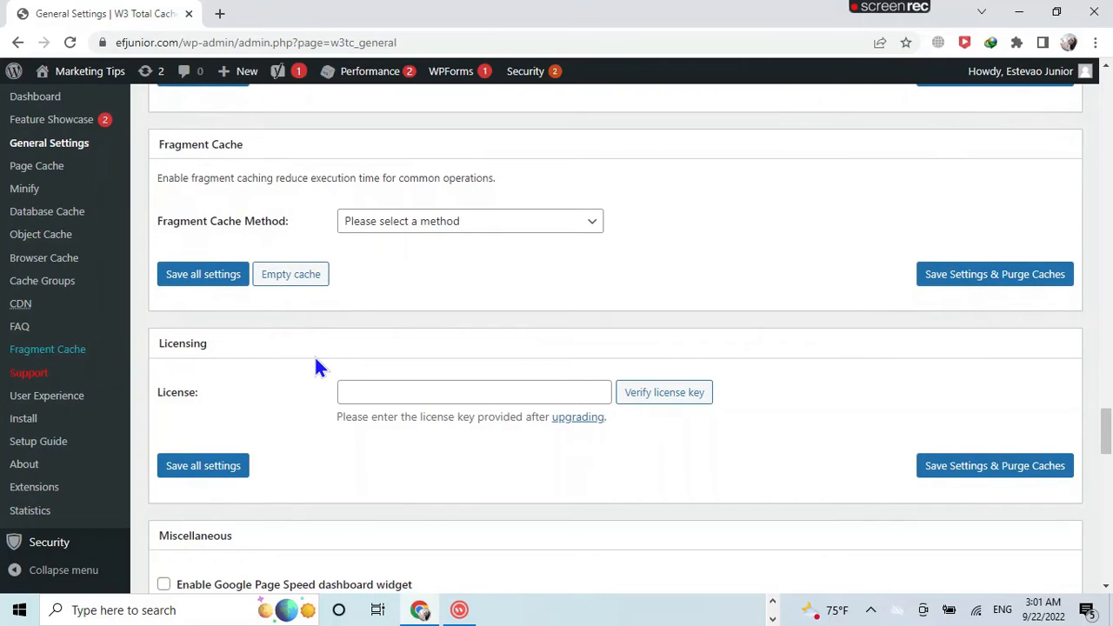
scroll(314, 355, up, 2)
scroll(314, 355, down, 4)
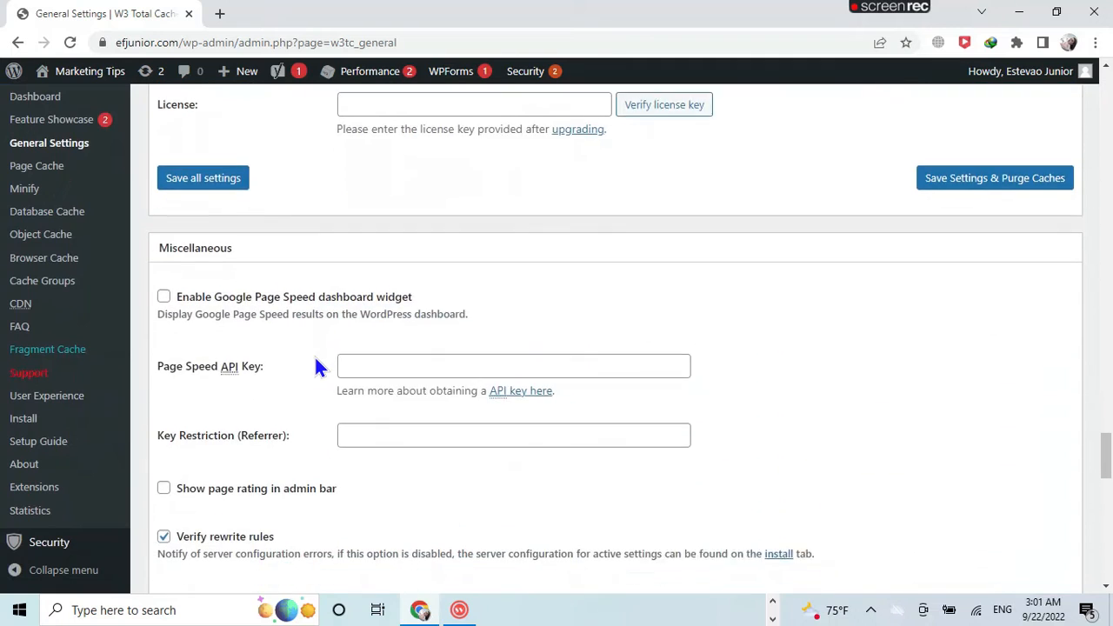
scroll(316, 369, down, 1)
scroll(314, 354, down, 3)
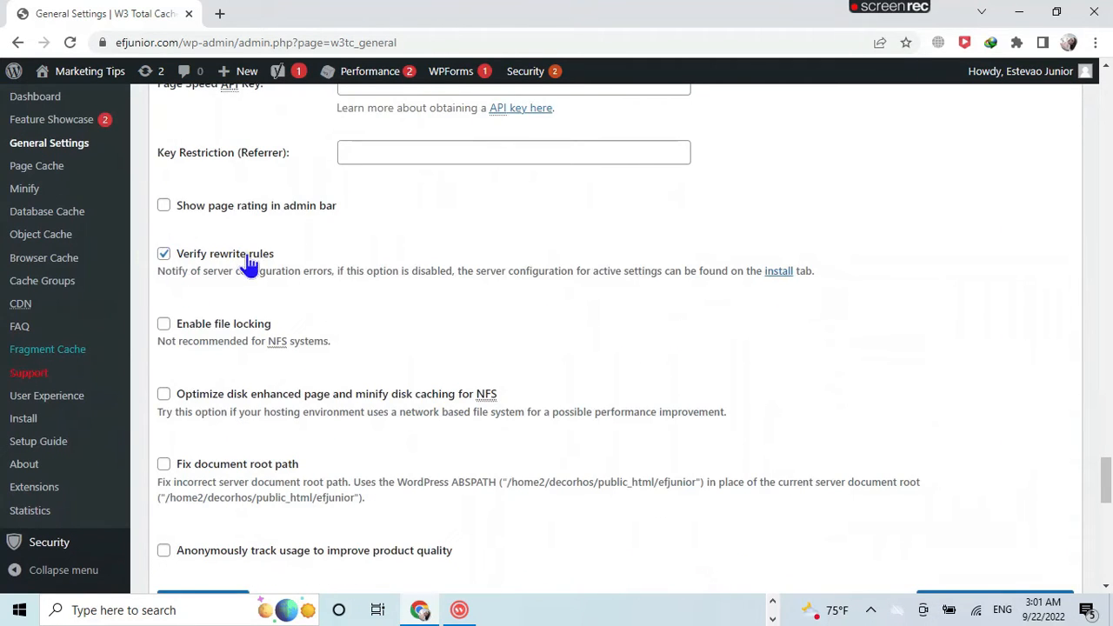
scroll(265, 381, down, 5)
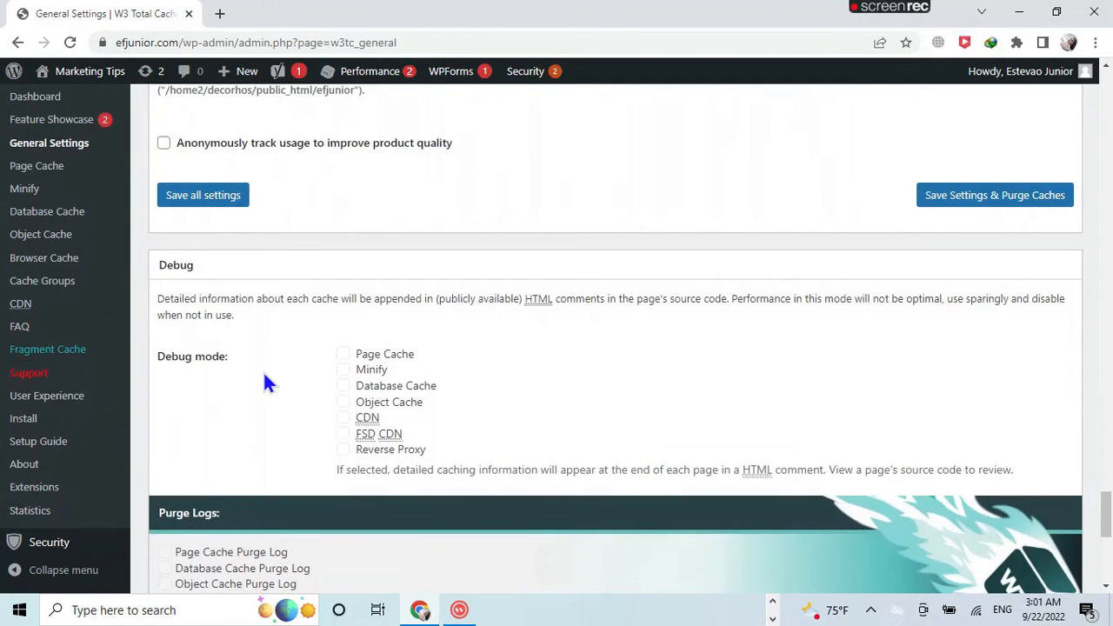
scroll(265, 383, down, 2)
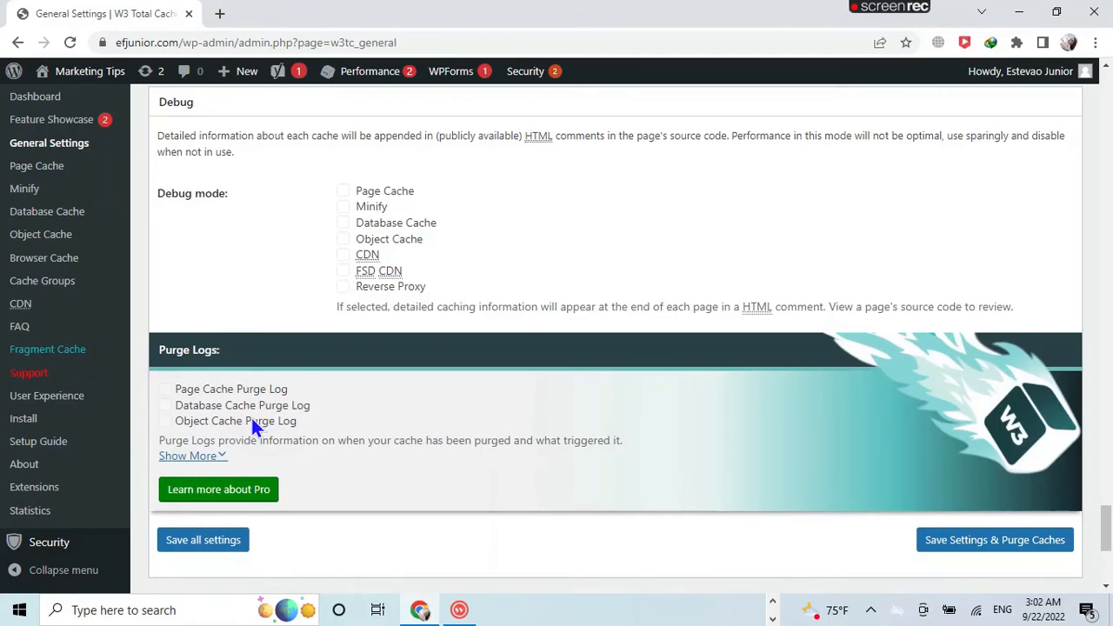
scroll(434, 417, down, 4)
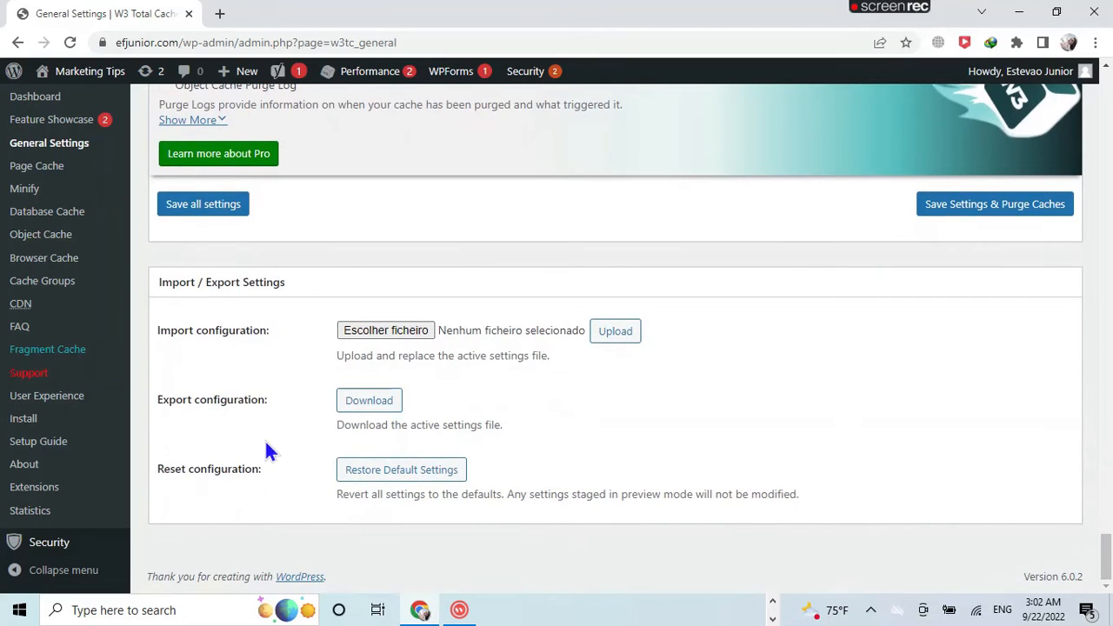
Step: Save all general settings and go to the plugin's Page Cache settings page
click(195, 214)
click(40, 390)
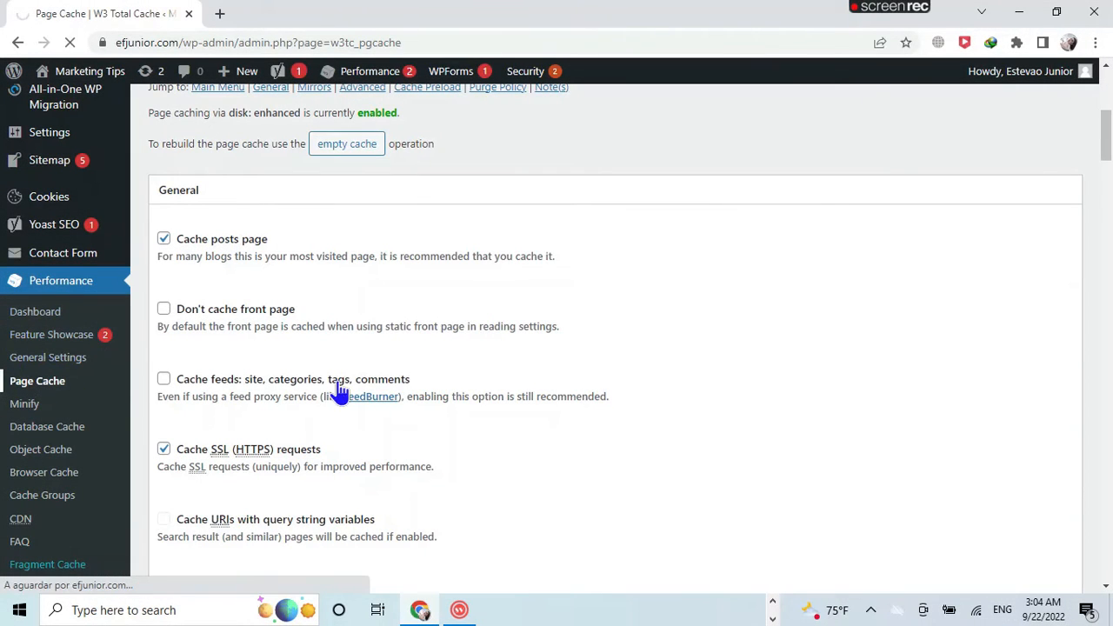
Step: Examine the General options of the Page Cache settings, including posts page, feeds, SSL requests, 404 pages and excluded user roles
scroll(633, 424, down, 1)
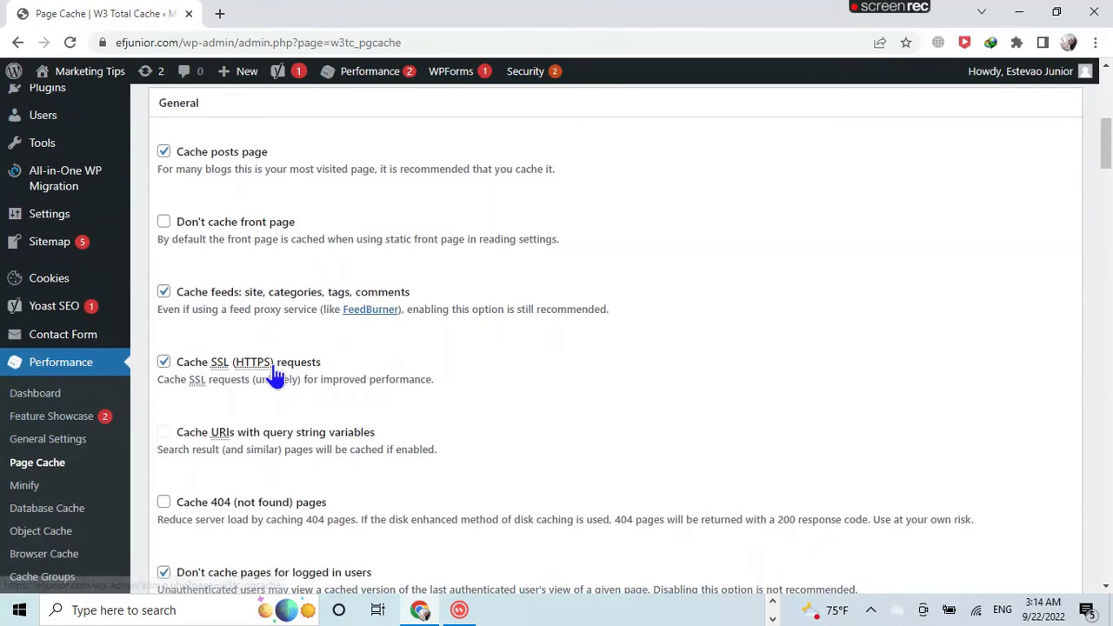
scroll(287, 382, up, 1)
scroll(280, 370, up, 4)
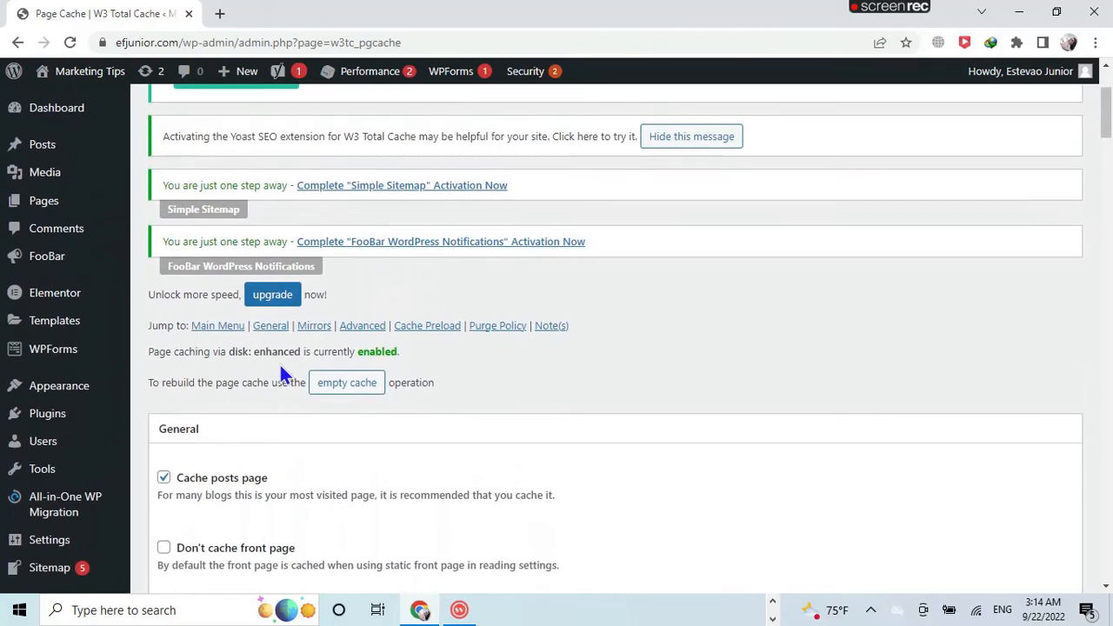
scroll(280, 372, down, 3)
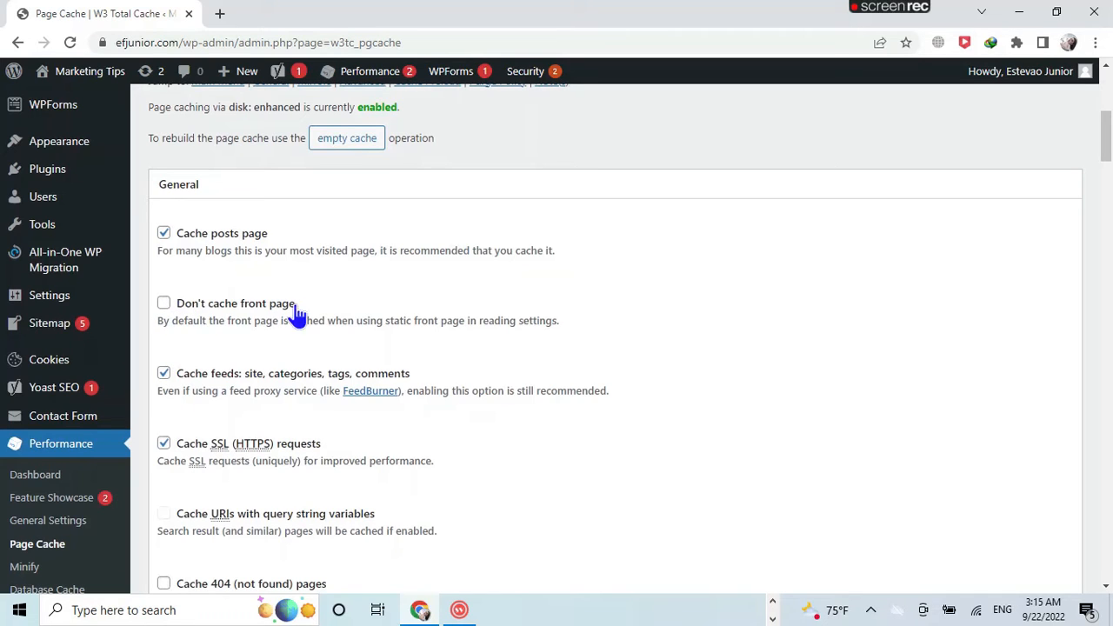
scroll(182, 381, down, 1)
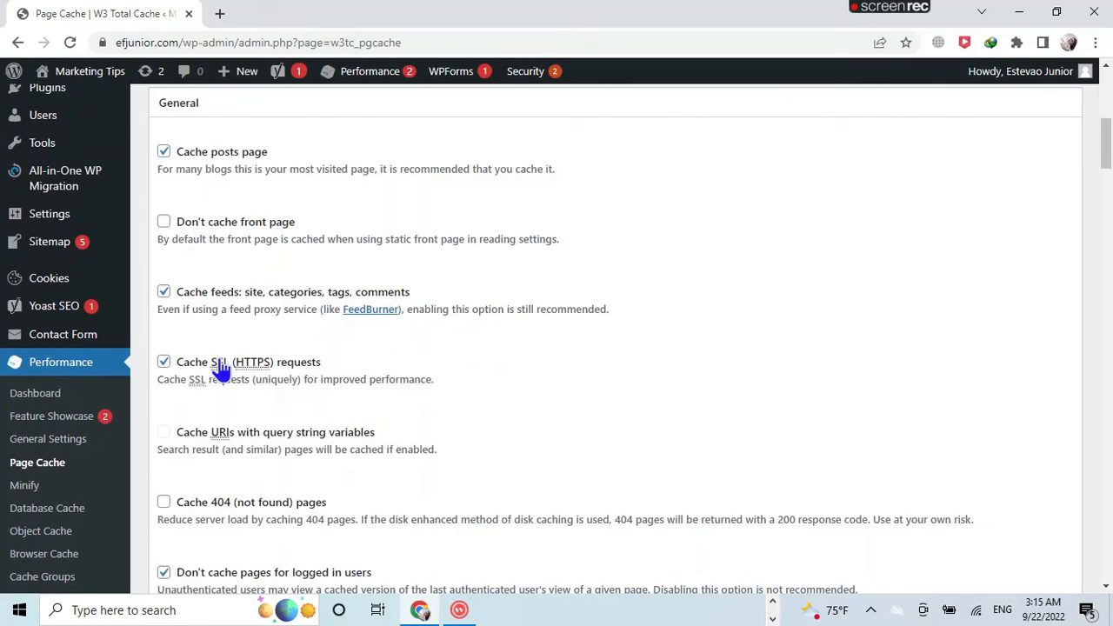
scroll(162, 378, down, 2)
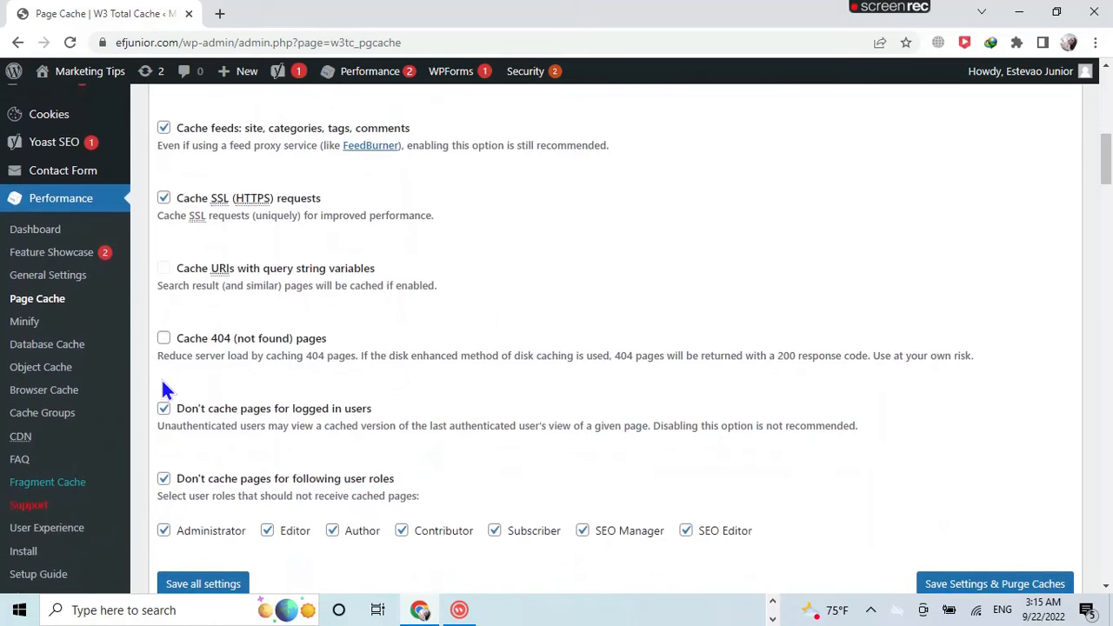
scroll(162, 382, down, 1)
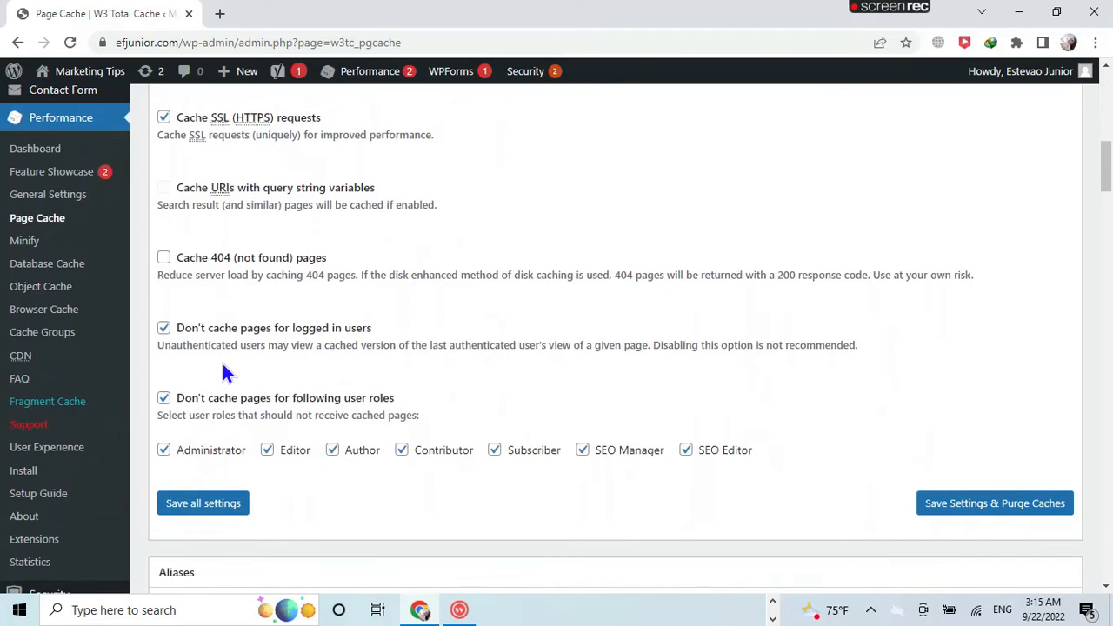
scroll(218, 364, down, 1)
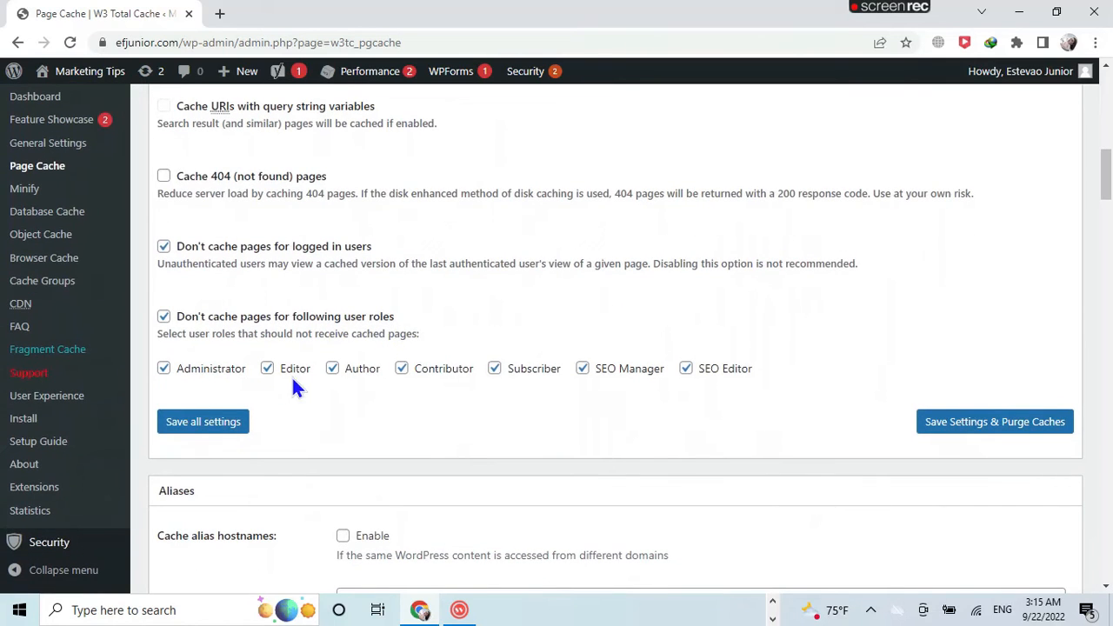
Step: Review the Page Cache settings for Cache Preload, Purge Policy and REST API, including update interval, sitemap URL and feed types to purge
scroll(301, 374, down, 8)
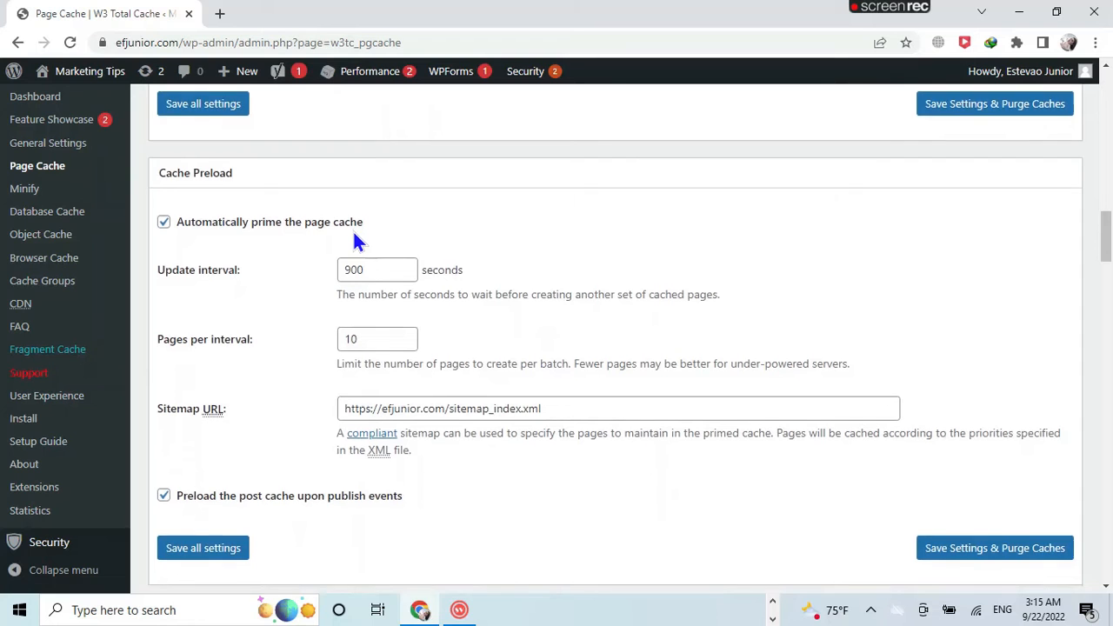
scroll(354, 240, down, 2)
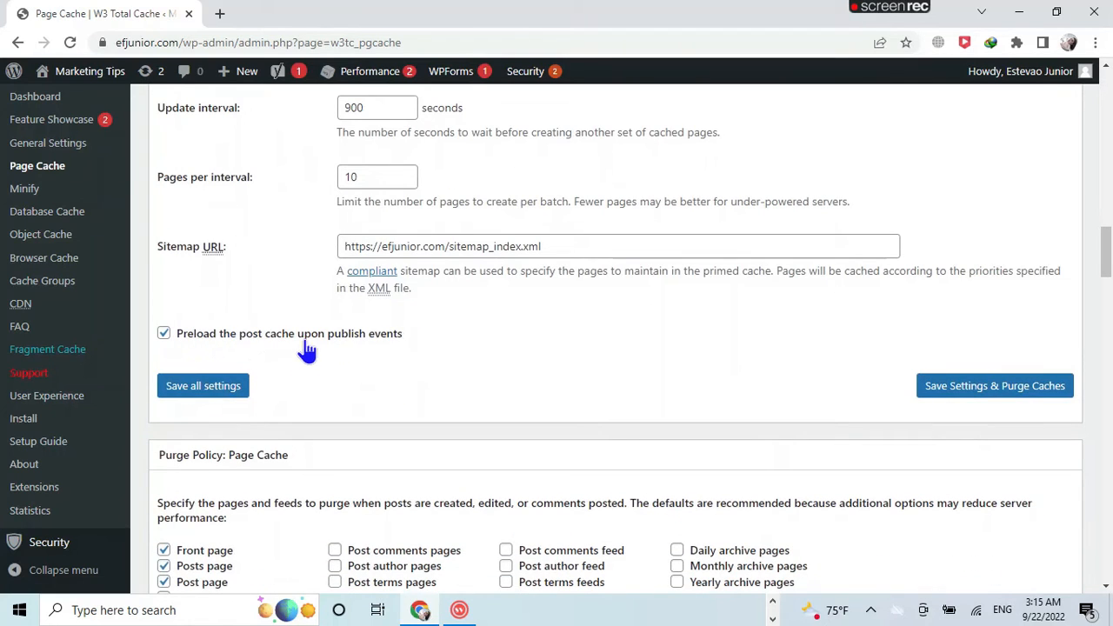
scroll(296, 344, down, 2)
scroll(292, 343, down, 2)
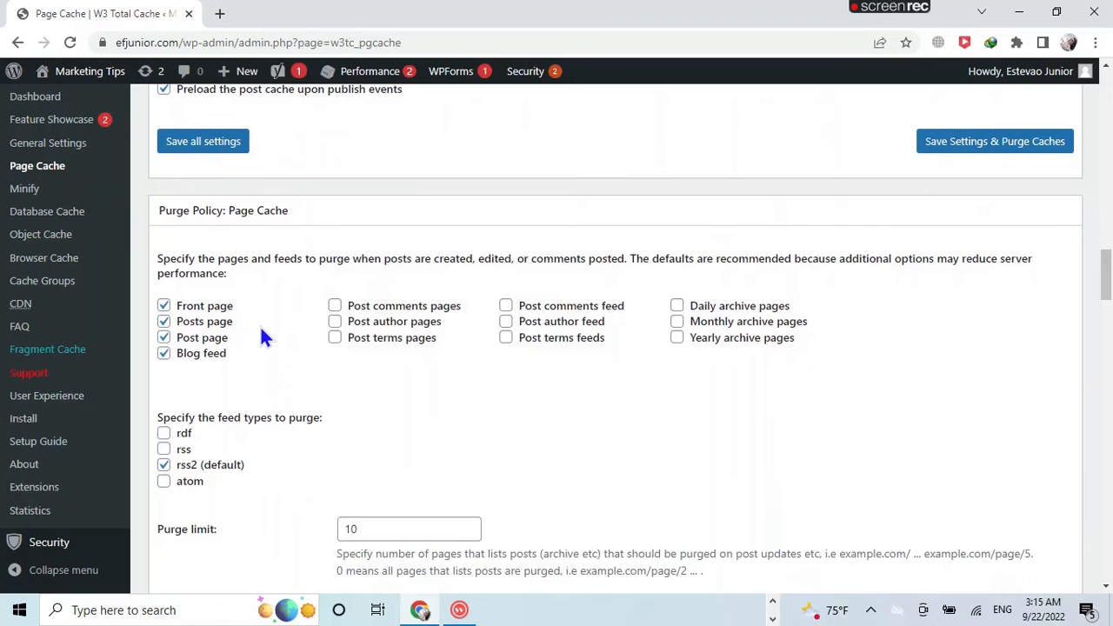
scroll(261, 329, down, 4)
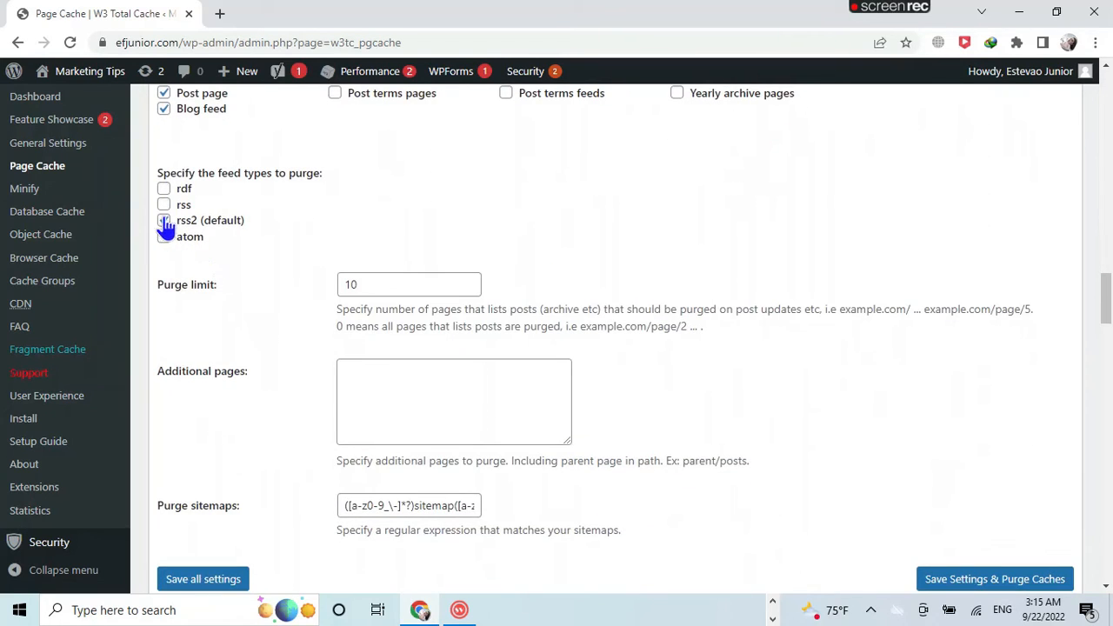
scroll(249, 341, down, 4)
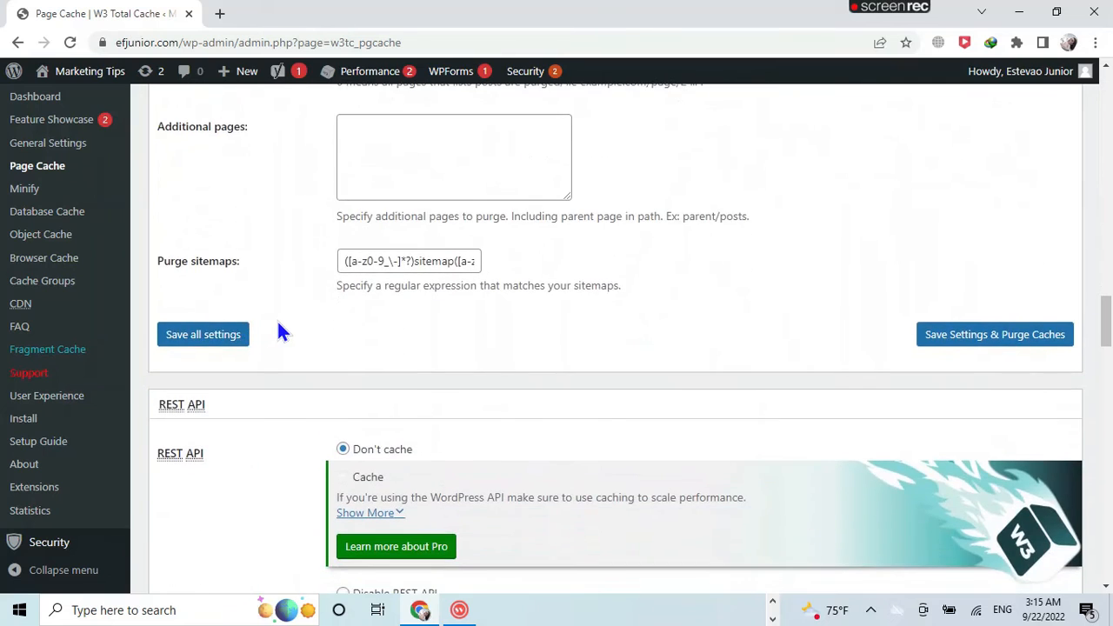
scroll(280, 331, down, 4)
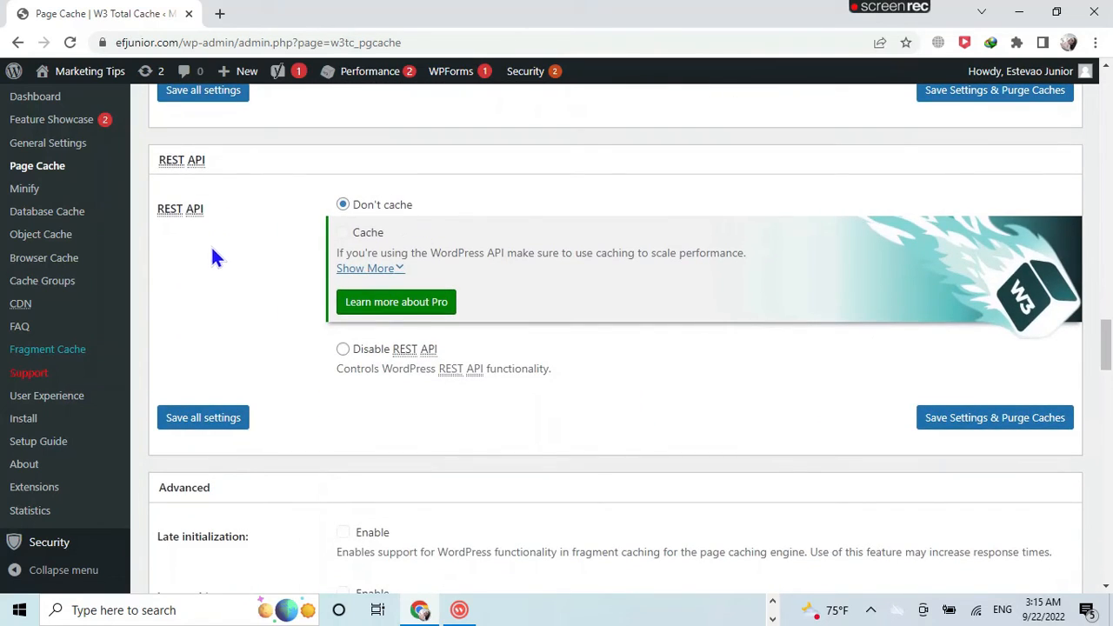
Step: Examine the Advanced Page Cache options, from compatibility mode and garbage collection through the rejection and exception lists to XML mime type handling
scroll(348, 261, down, 2)
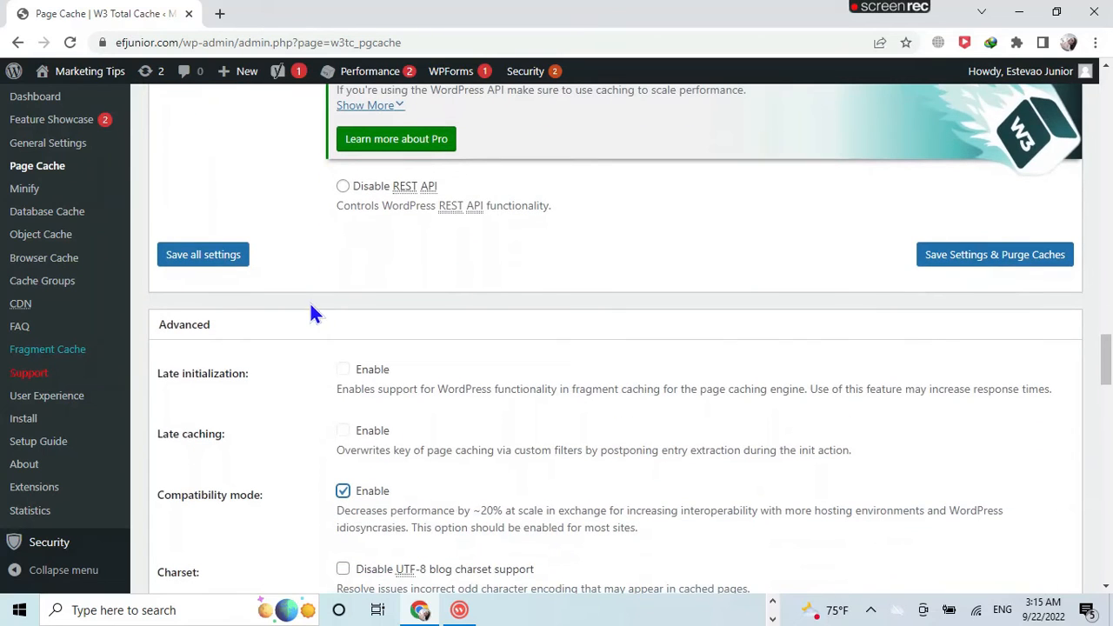
scroll(301, 311, down, 3)
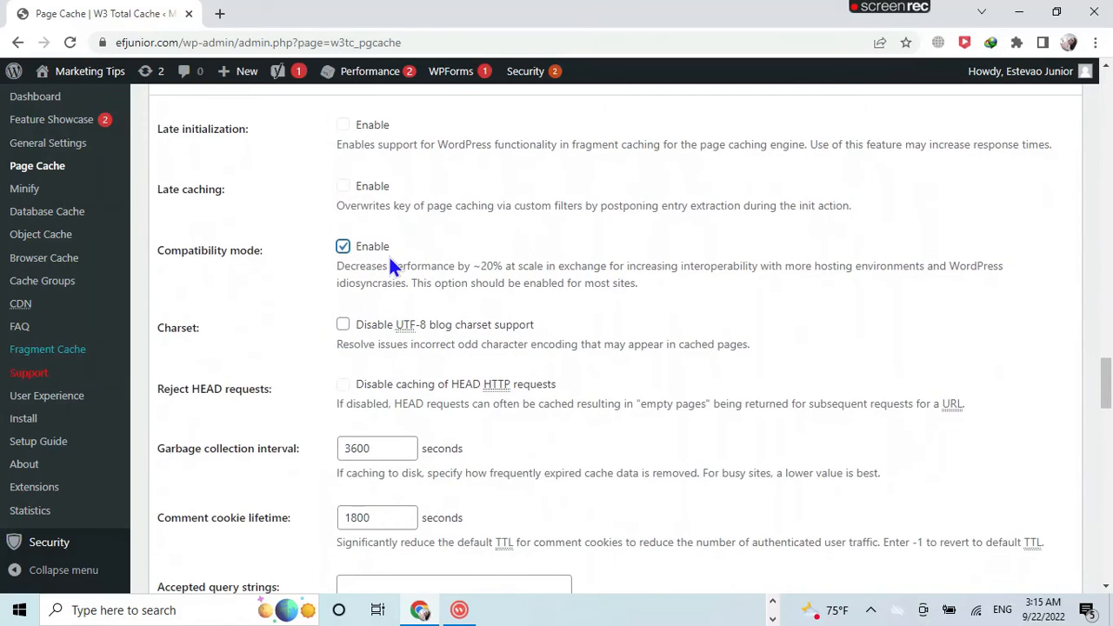
scroll(326, 283, down, 3)
scroll(323, 294, down, 2)
scroll(348, 270, up, 2)
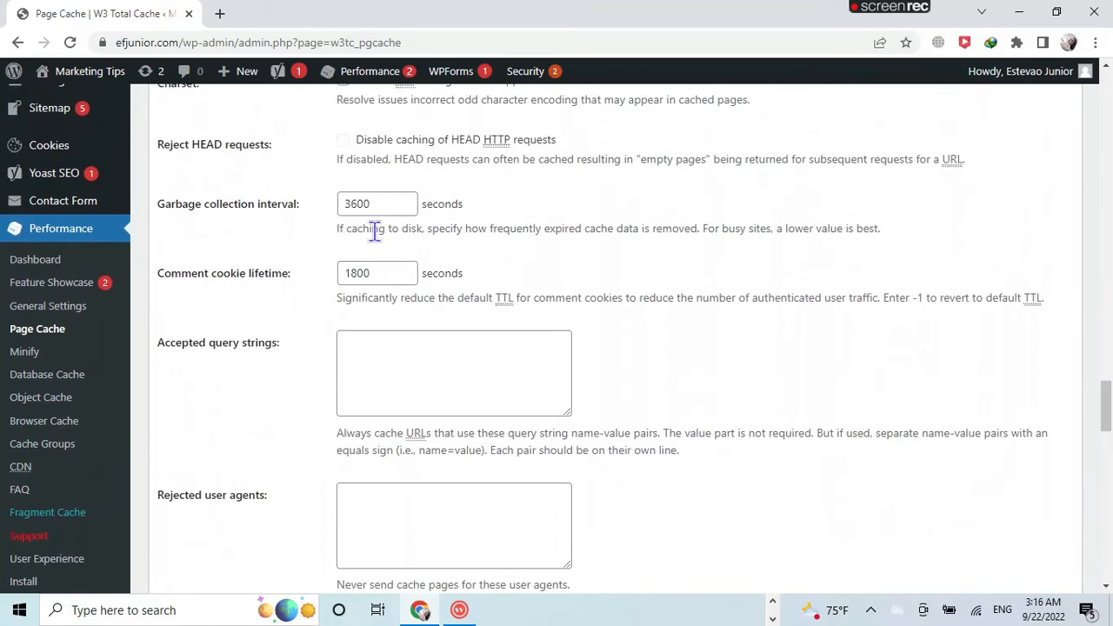
scroll(291, 339, down, 7)
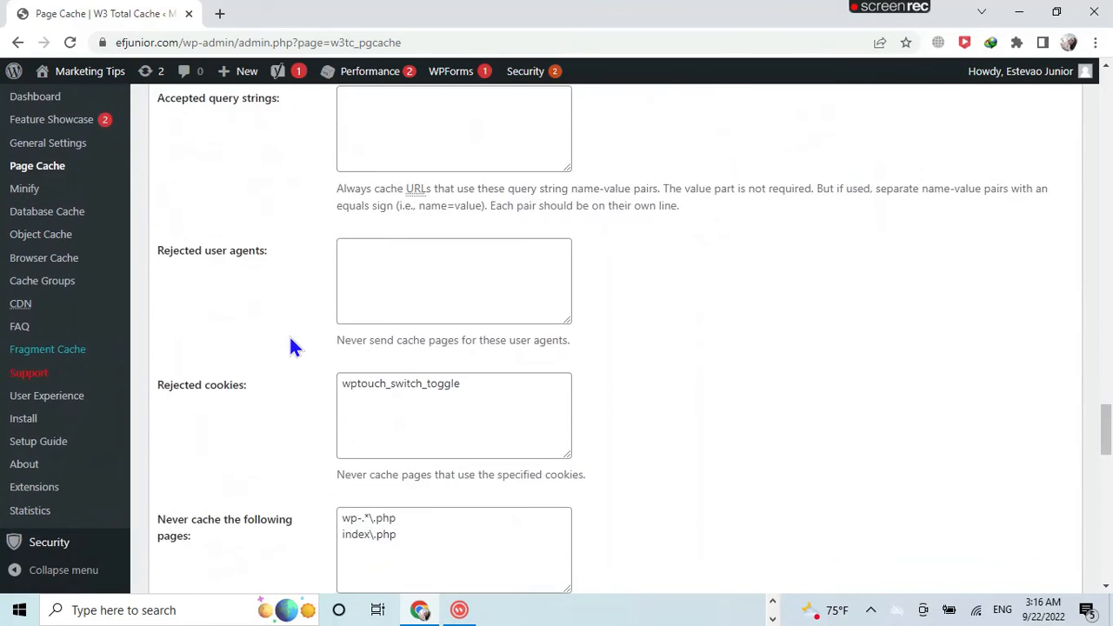
scroll(447, 187, up, 3)
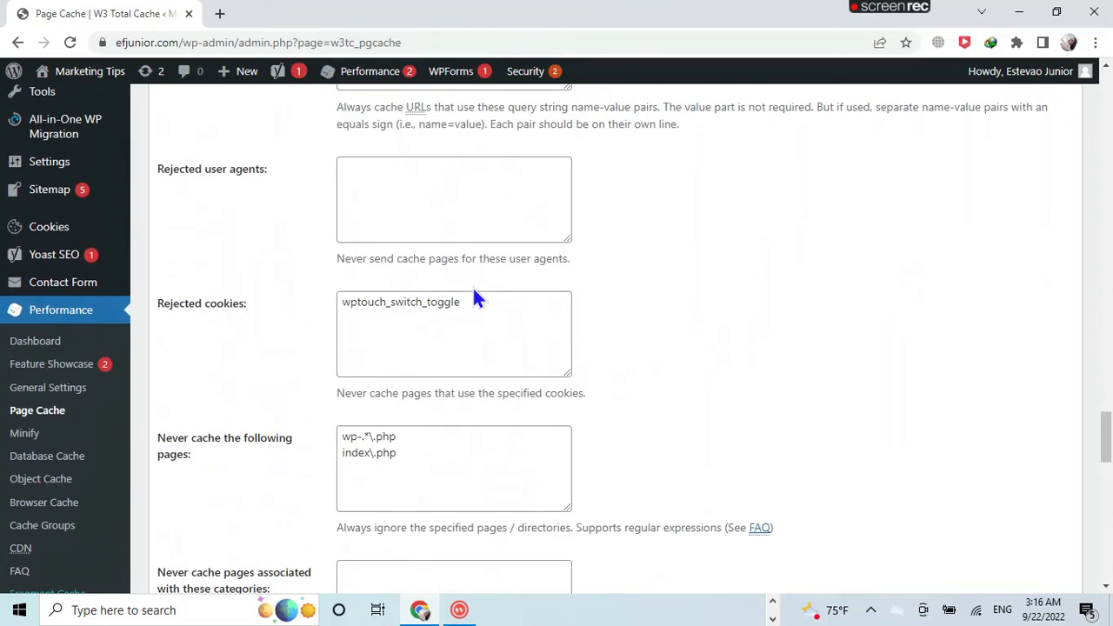
scroll(320, 380, down, 4)
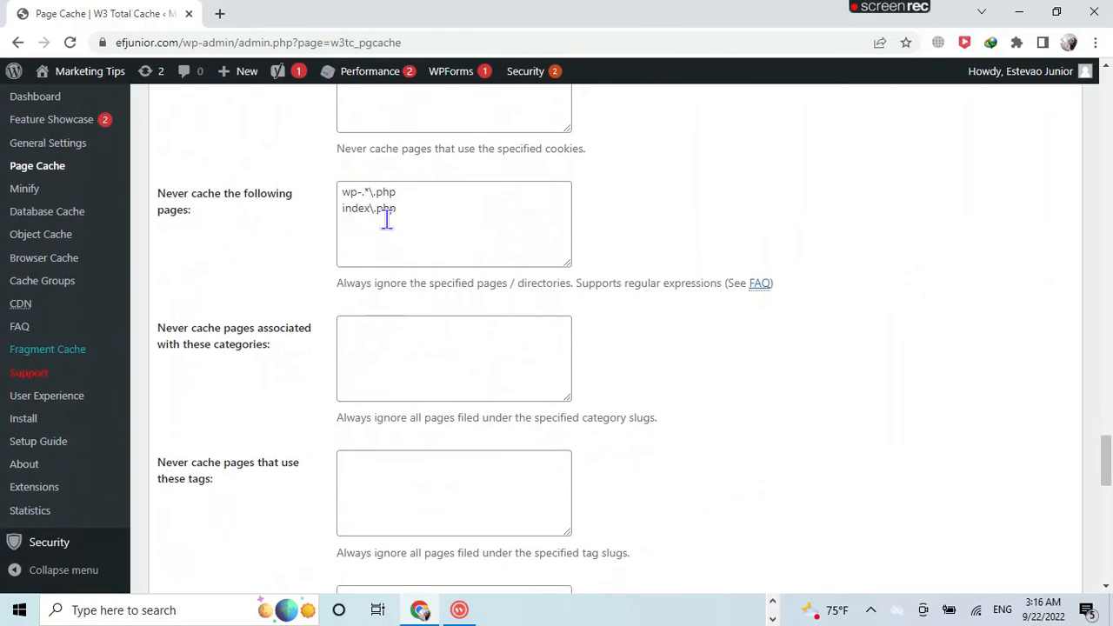
scroll(326, 336, down, 8)
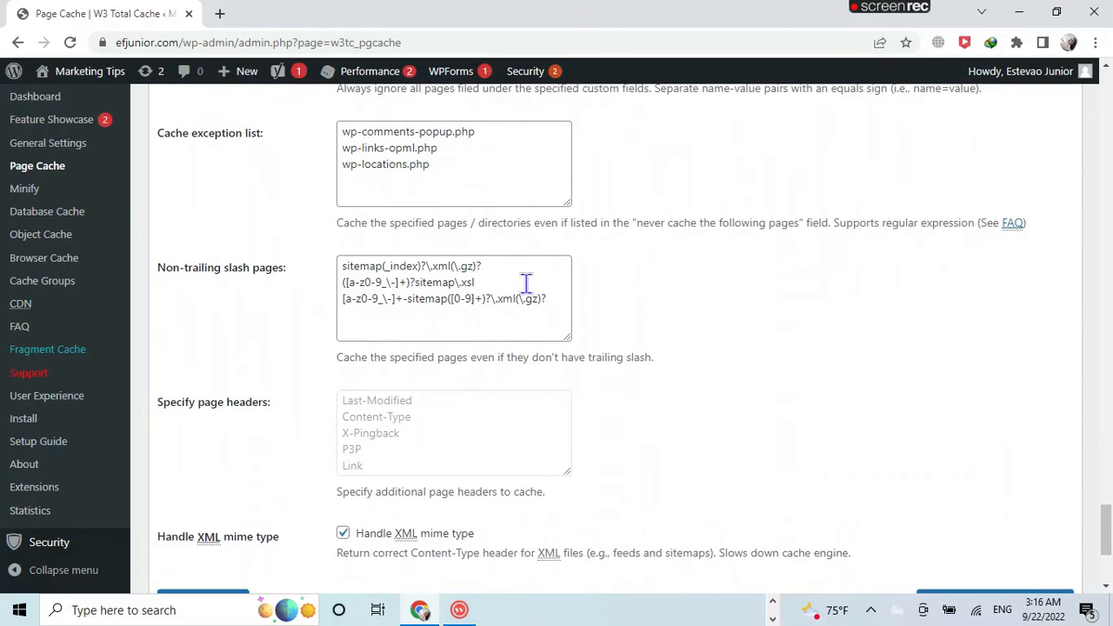
scroll(347, 281, down, 3)
click(344, 289)
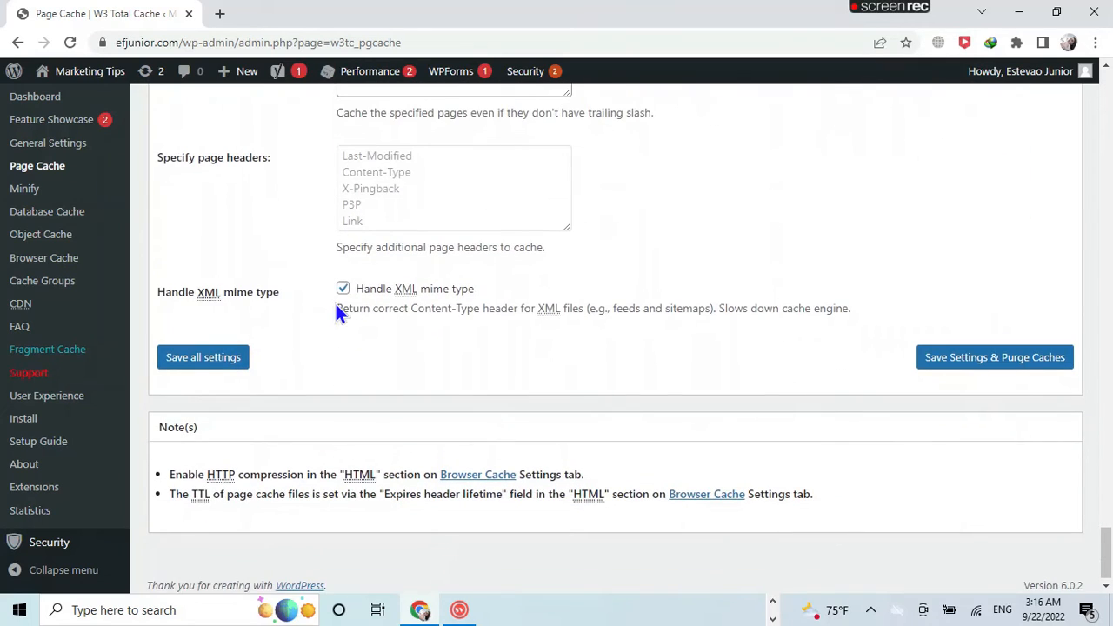
Step: Save all Page Cache settings and go to the plugin's Browser Cache settings page
scroll(315, 339, down, 1)
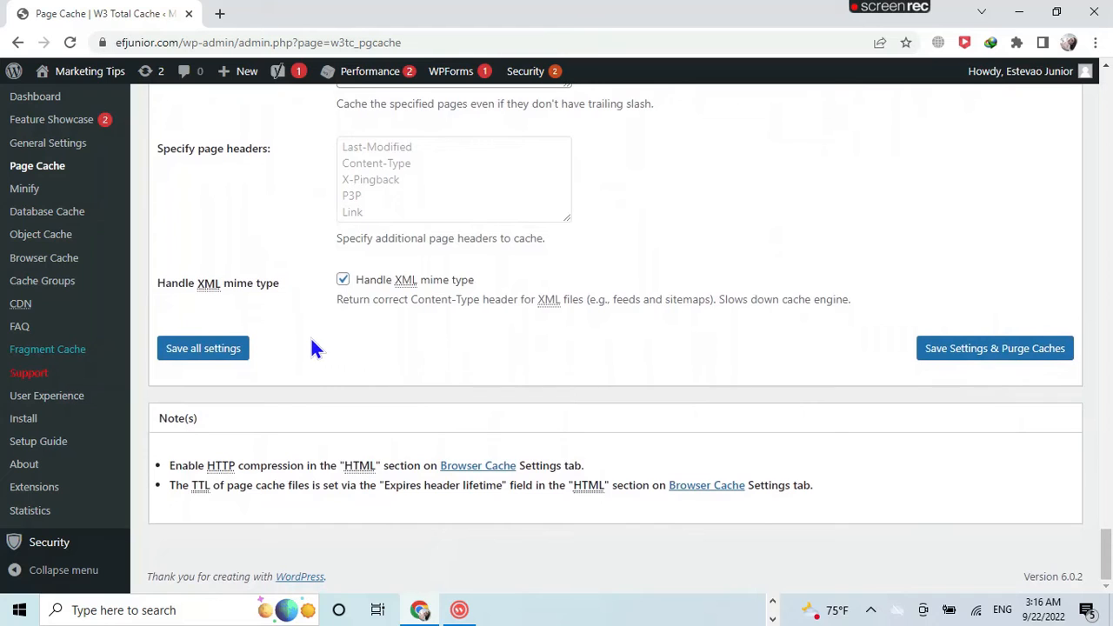
click(206, 357)
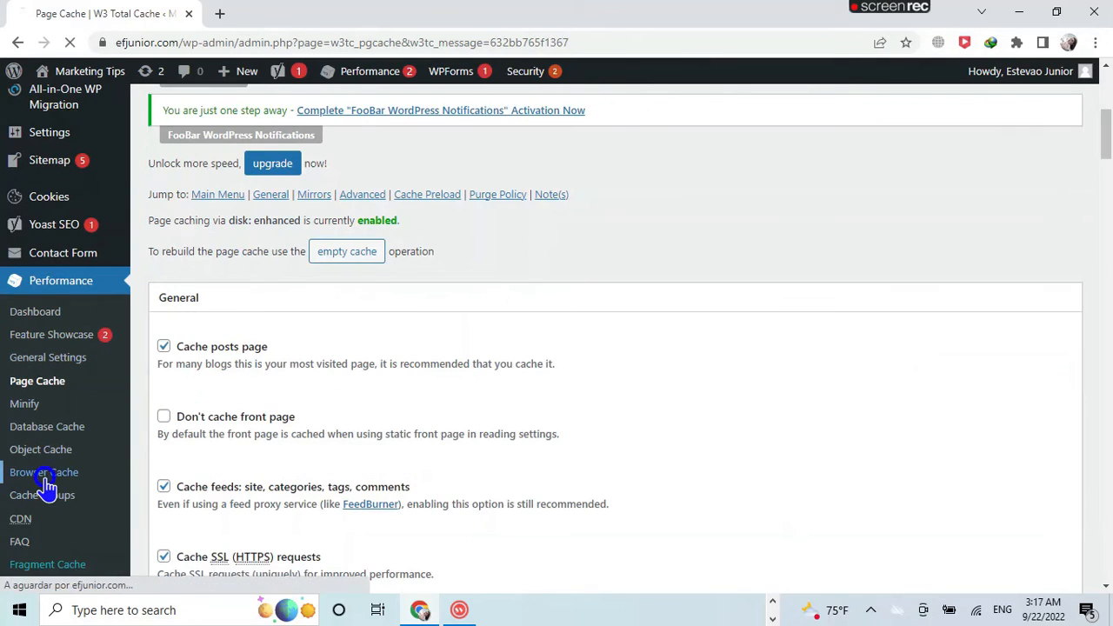
click(45, 490)
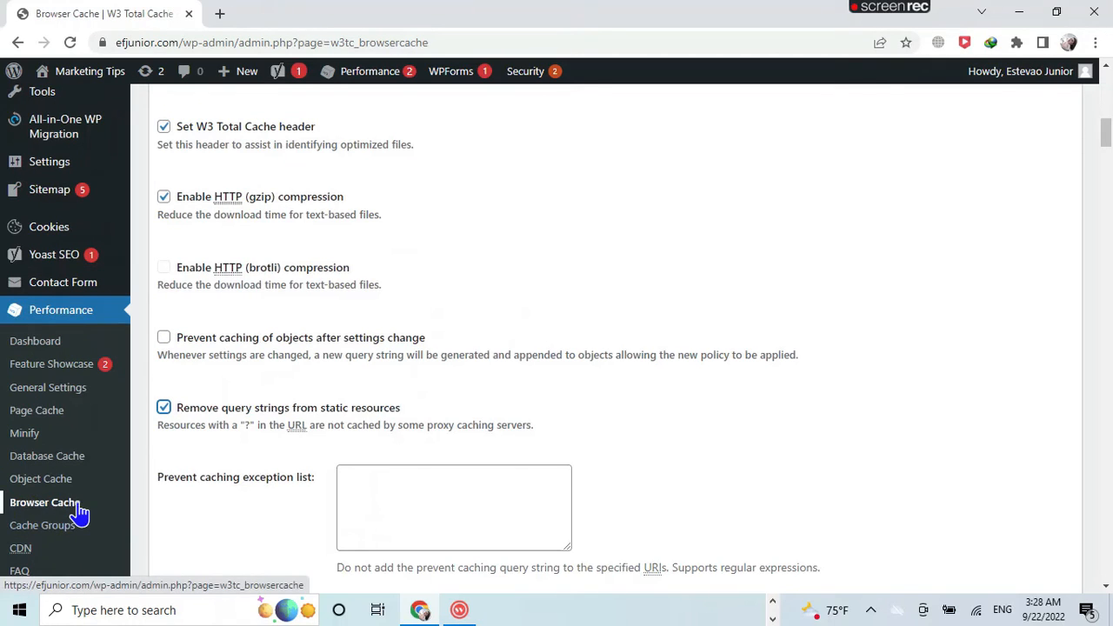
Step: Examine the General options of the Browser Cache settings, including headers, compression, query strings, cookies, 404 error handling and URL rewriting
scroll(327, 305, up, 4)
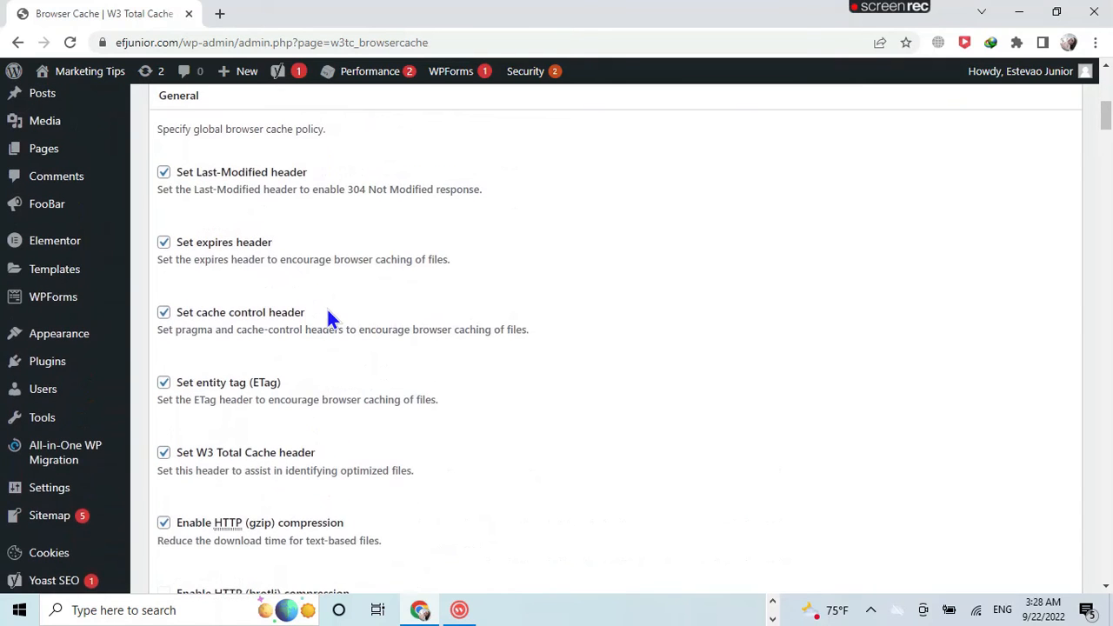
scroll(326, 308, up, 2)
scroll(326, 307, down, 2)
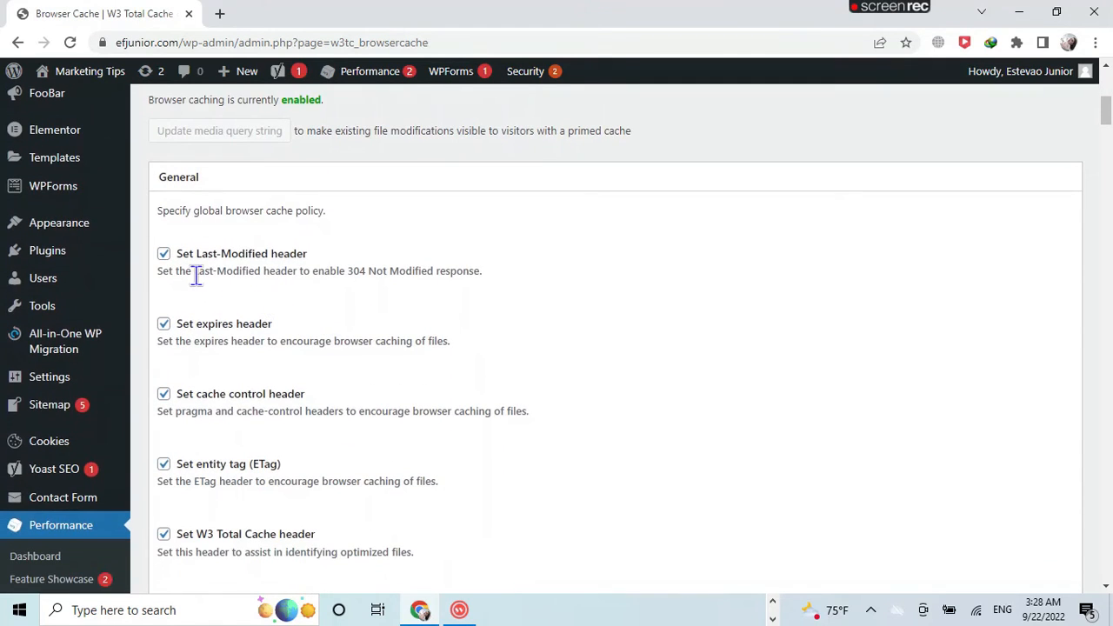
scroll(200, 273, down, 2)
scroll(202, 206, up, 1)
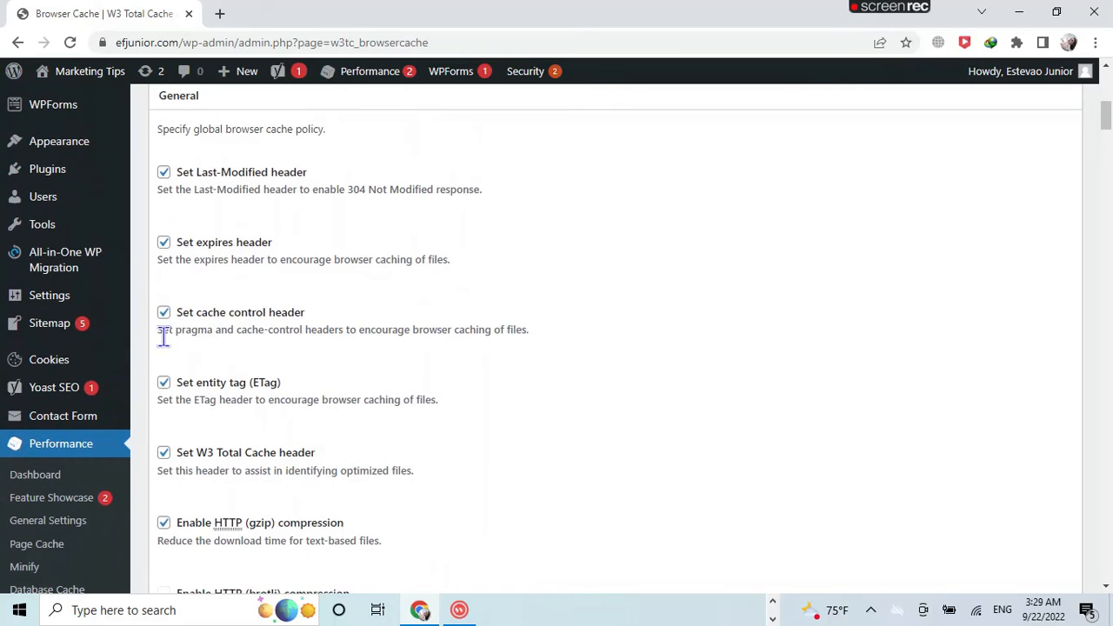
scroll(172, 525, down, 2)
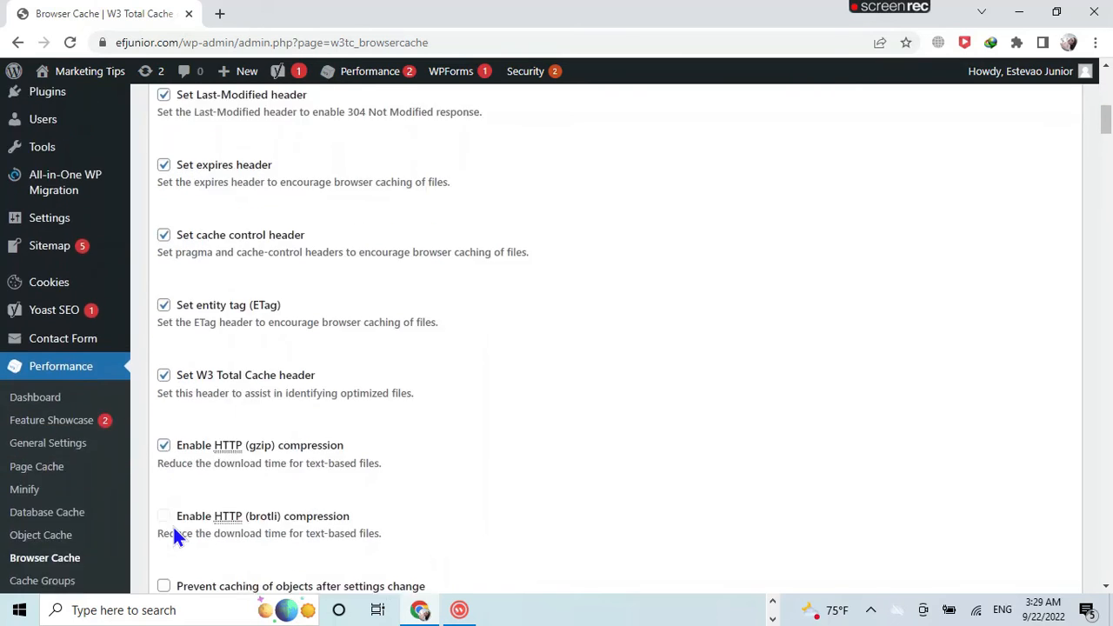
scroll(174, 535, down, 1)
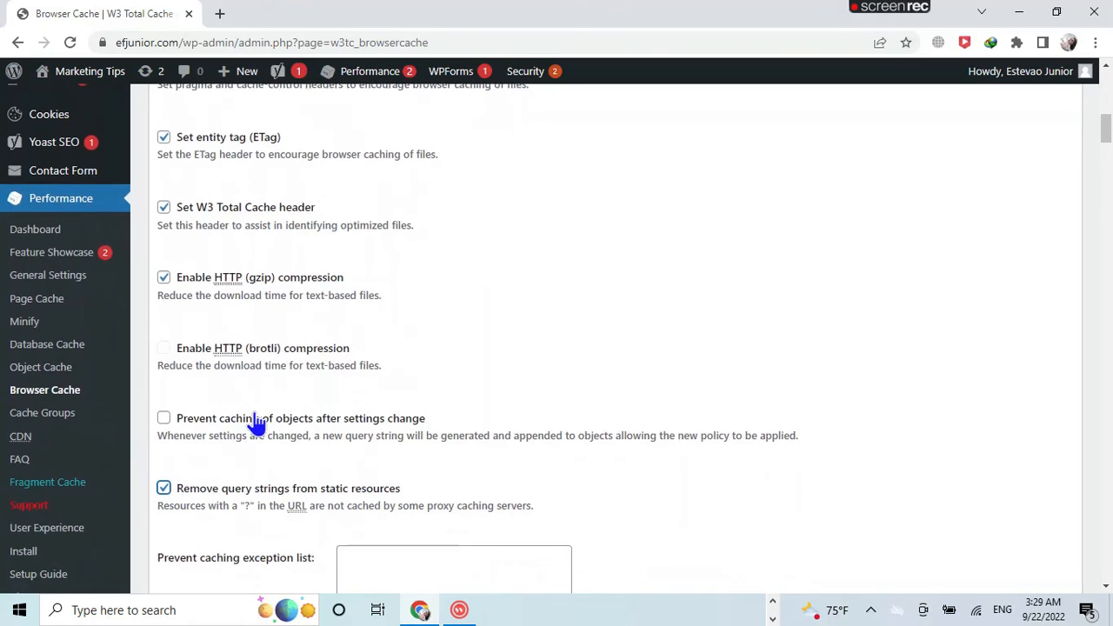
scroll(253, 422, down, 1)
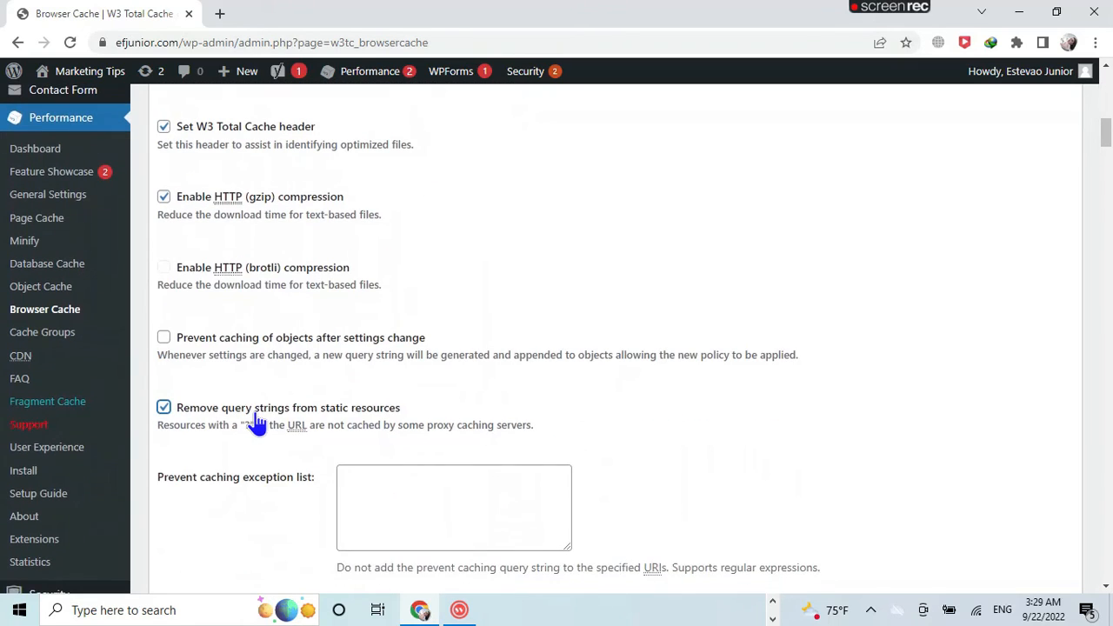
scroll(255, 422, down, 1)
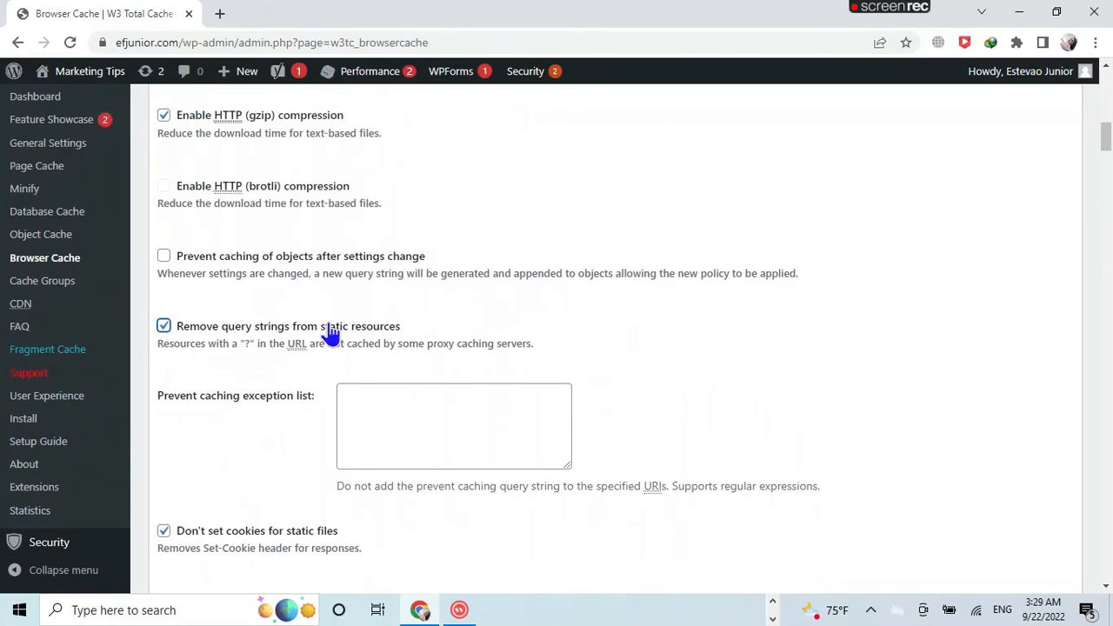
scroll(212, 348, down, 3)
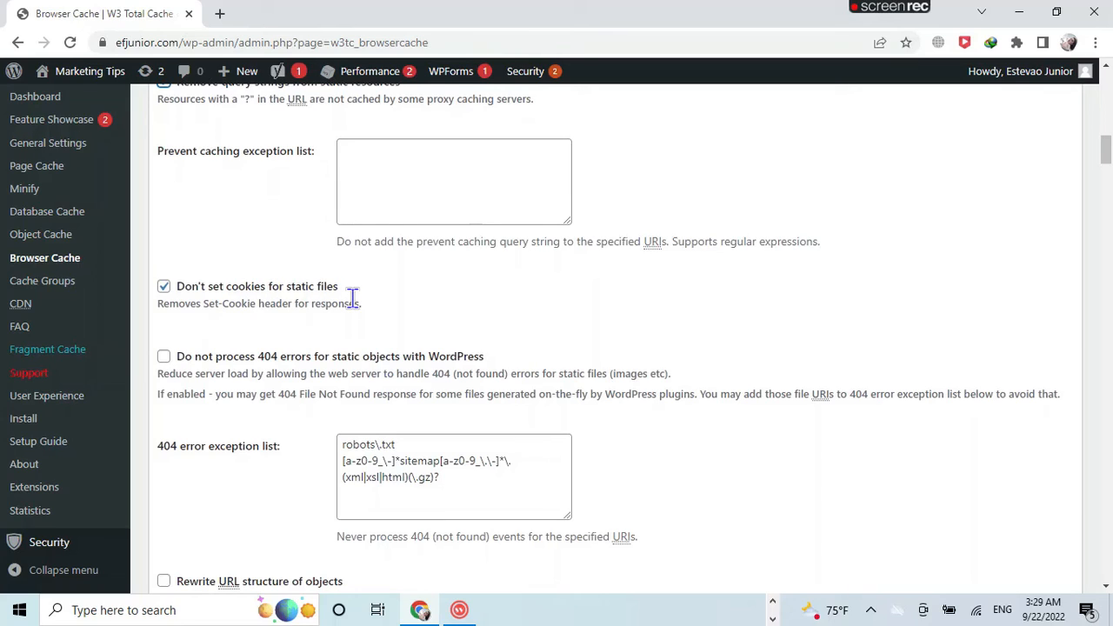
scroll(350, 299, down, 1)
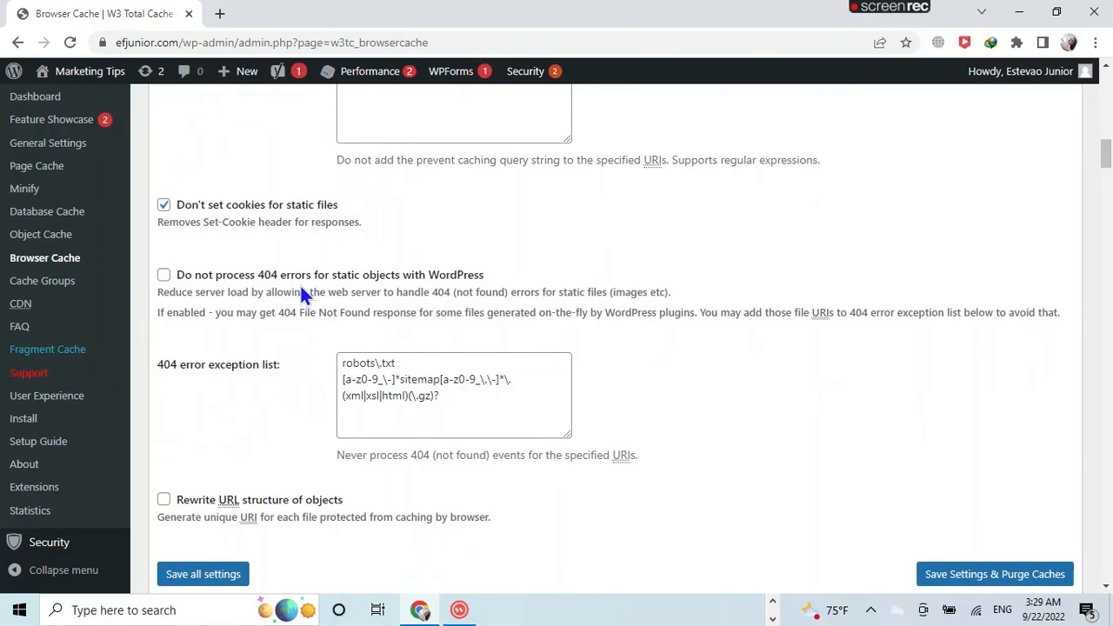
scroll(247, 295, down, 3)
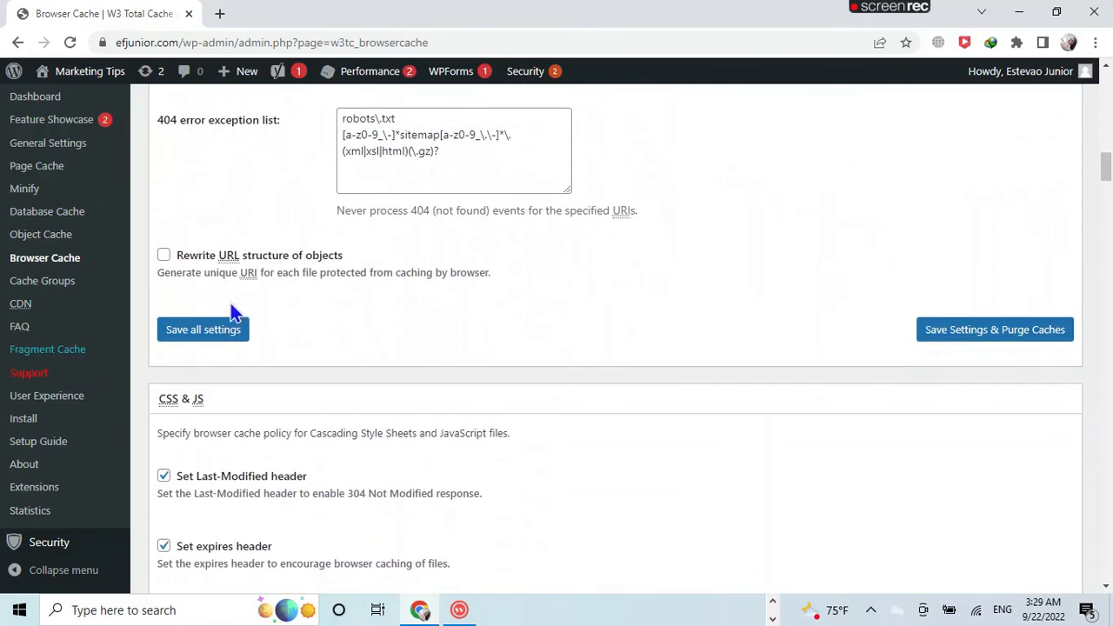
Step: Examine the Browser Cache policies for CSS & JS, HTML & XML and the remaining file types, covering headers, expiry lifetimes, compression, query strings and cookies
scroll(202, 333, down, 2)
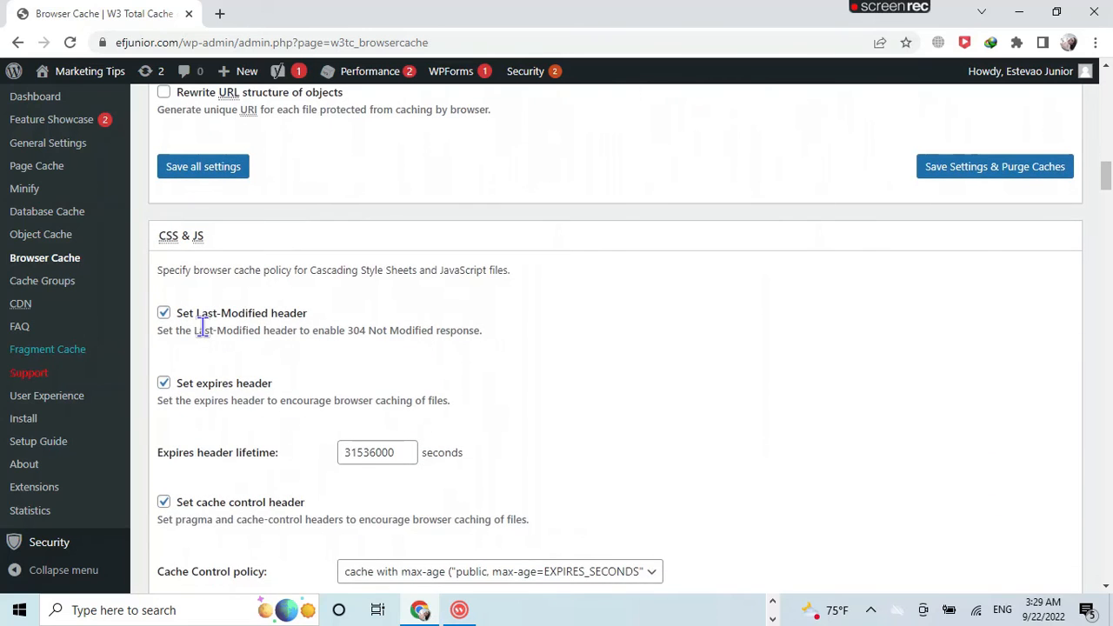
scroll(286, 335, down, 1)
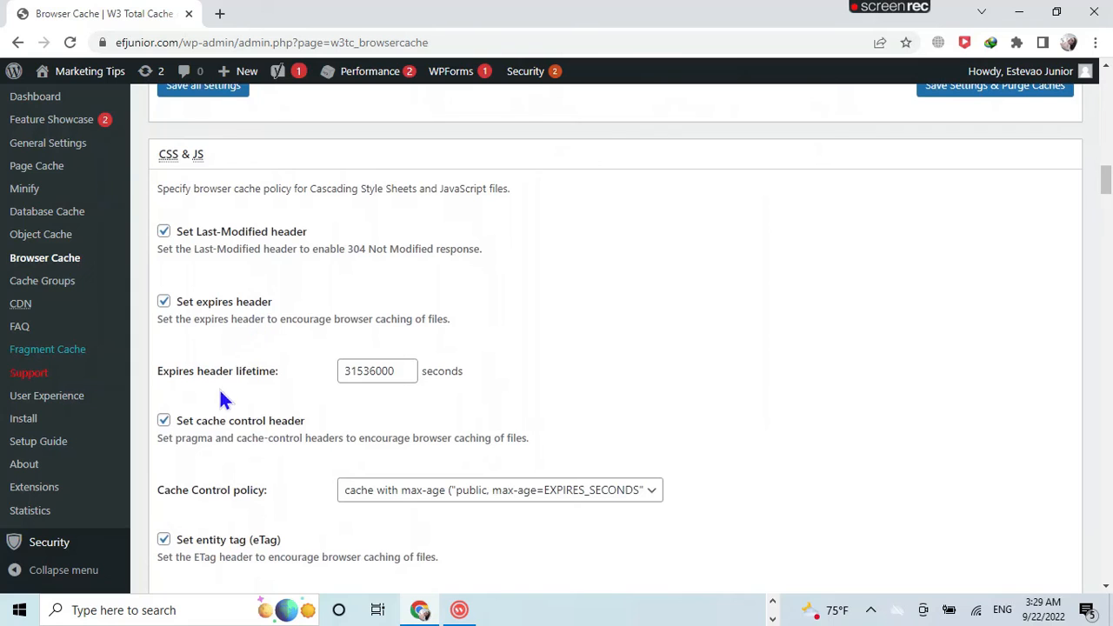
scroll(217, 427, down, 1)
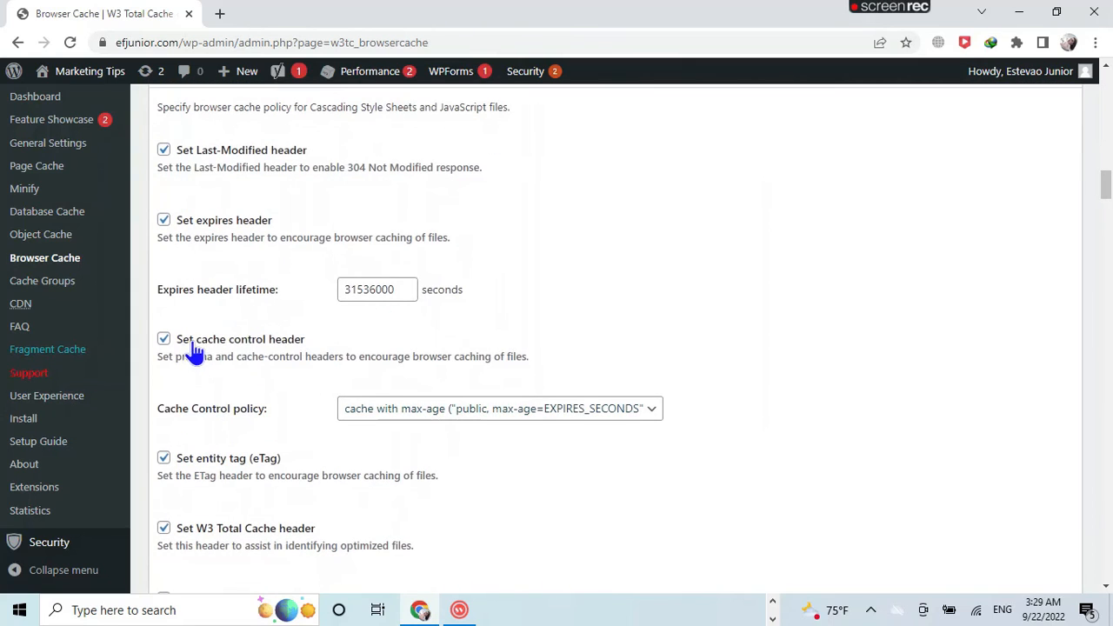
scroll(248, 358, down, 2)
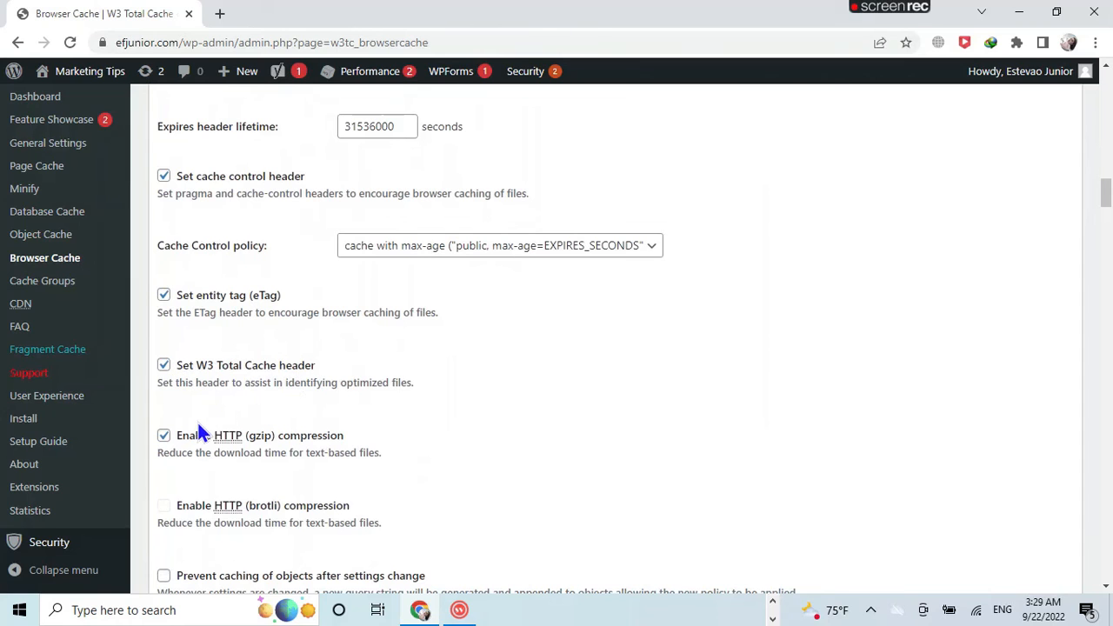
scroll(248, 435, down, 6)
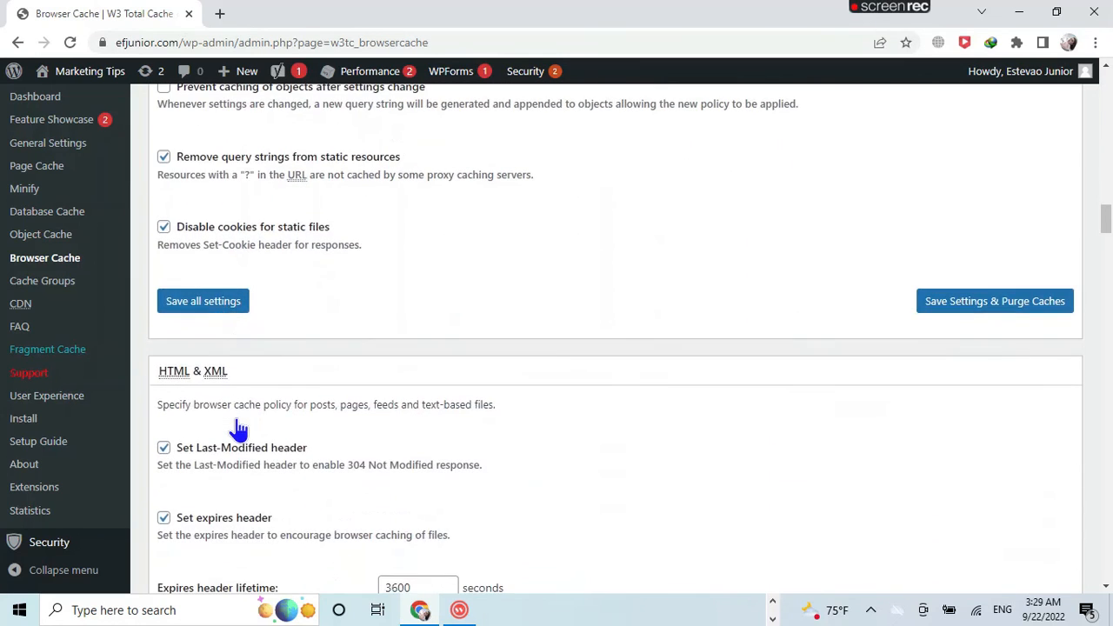
scroll(237, 428, down, 4)
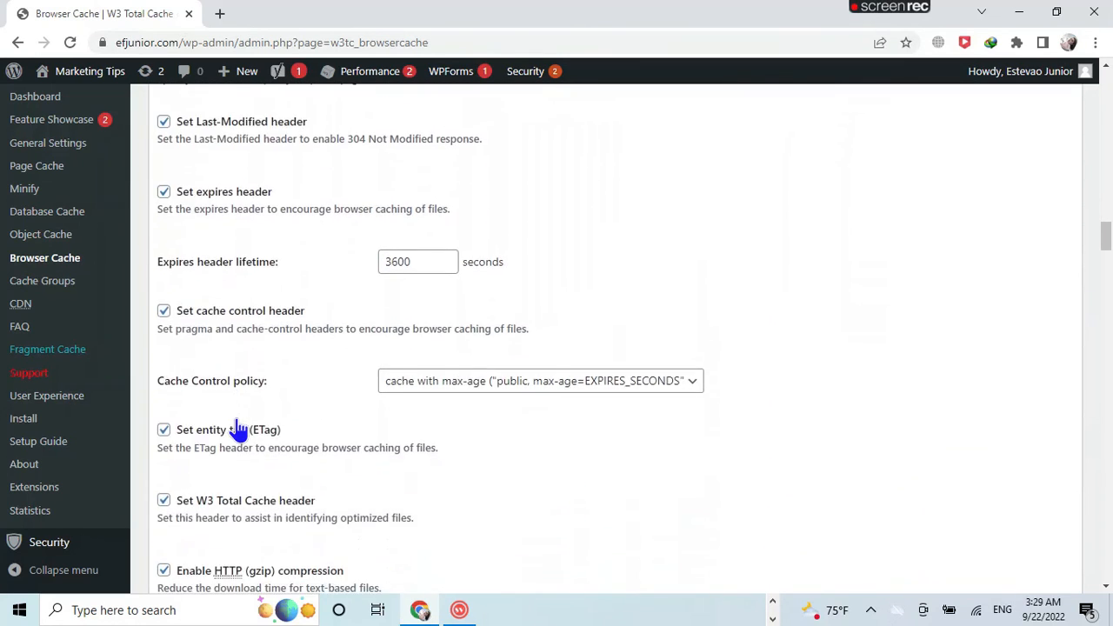
scroll(237, 419, down, 3)
scroll(237, 419, down, 3)
scroll(236, 419, down, 3)
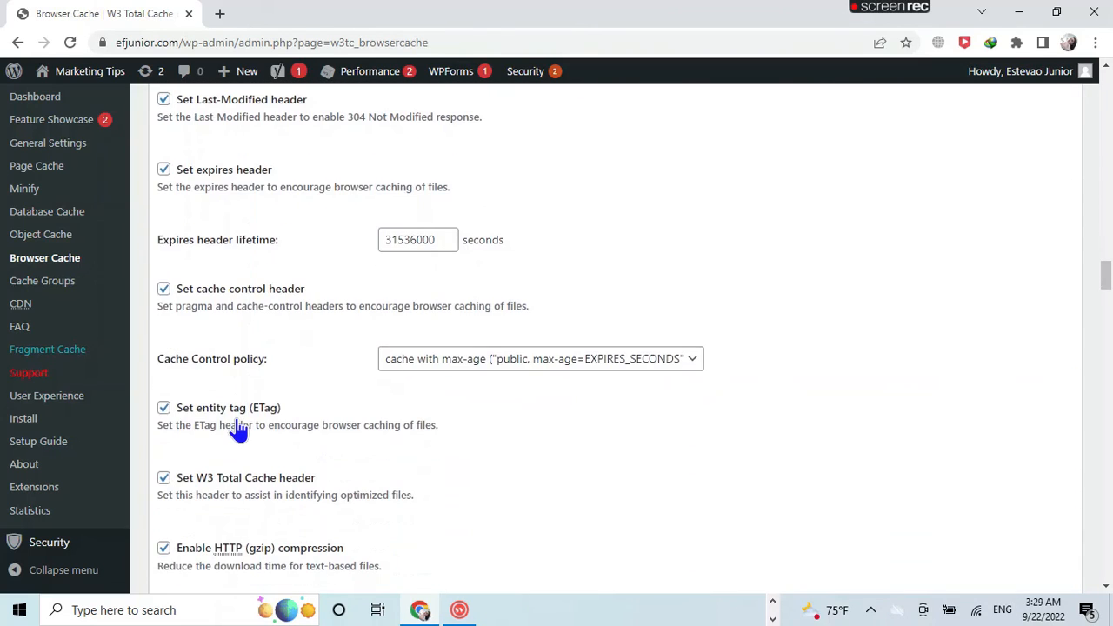
scroll(237, 418, down, 2)
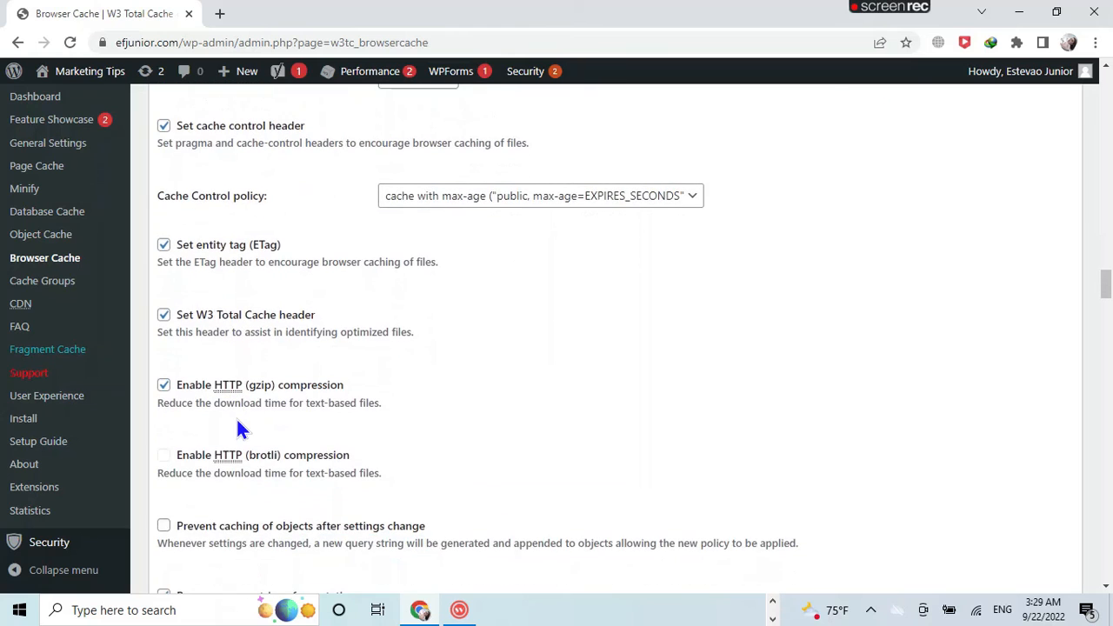
scroll(241, 428, down, 2)
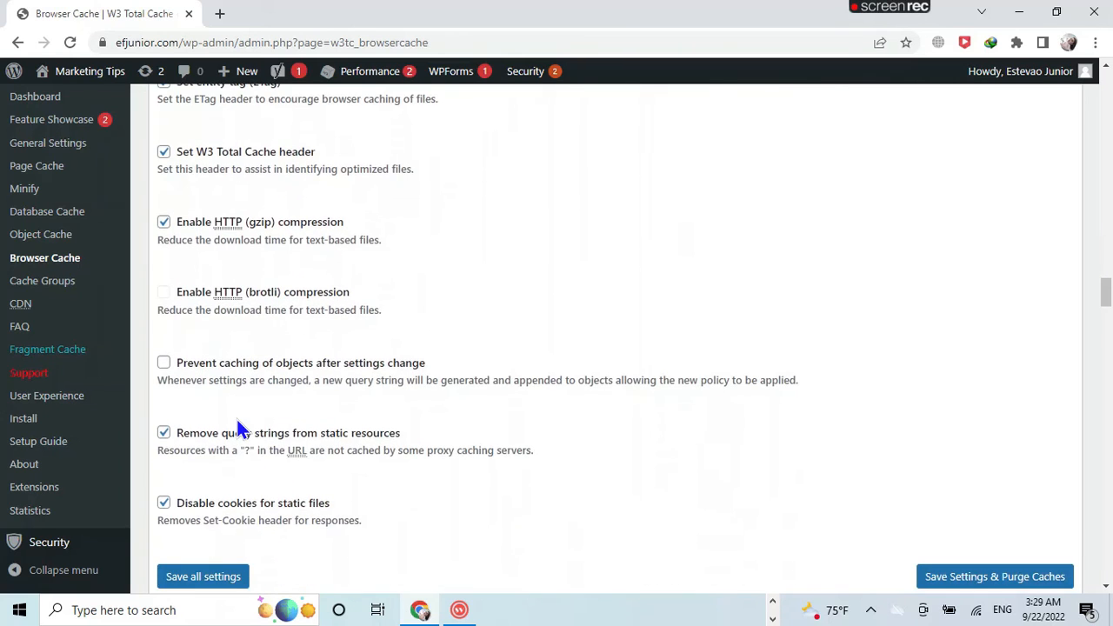
Step: Review the Security Headers options from session cookies through Content Security Policy and Feature-Policy, and save all Browser Cache settings
scroll(237, 419, down, 3)
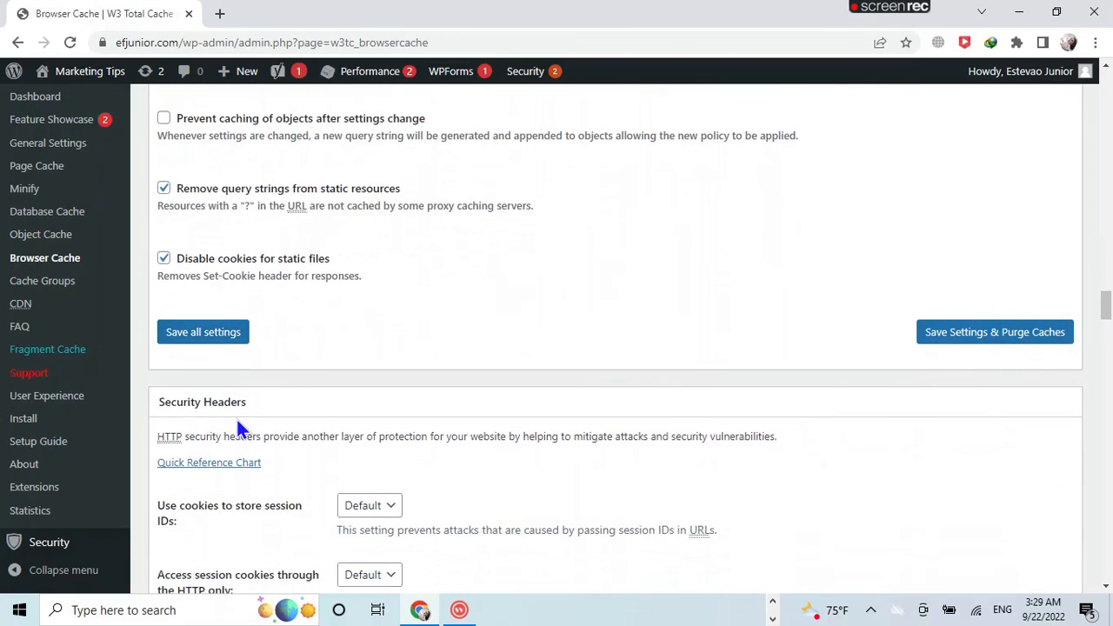
scroll(235, 416, down, 4)
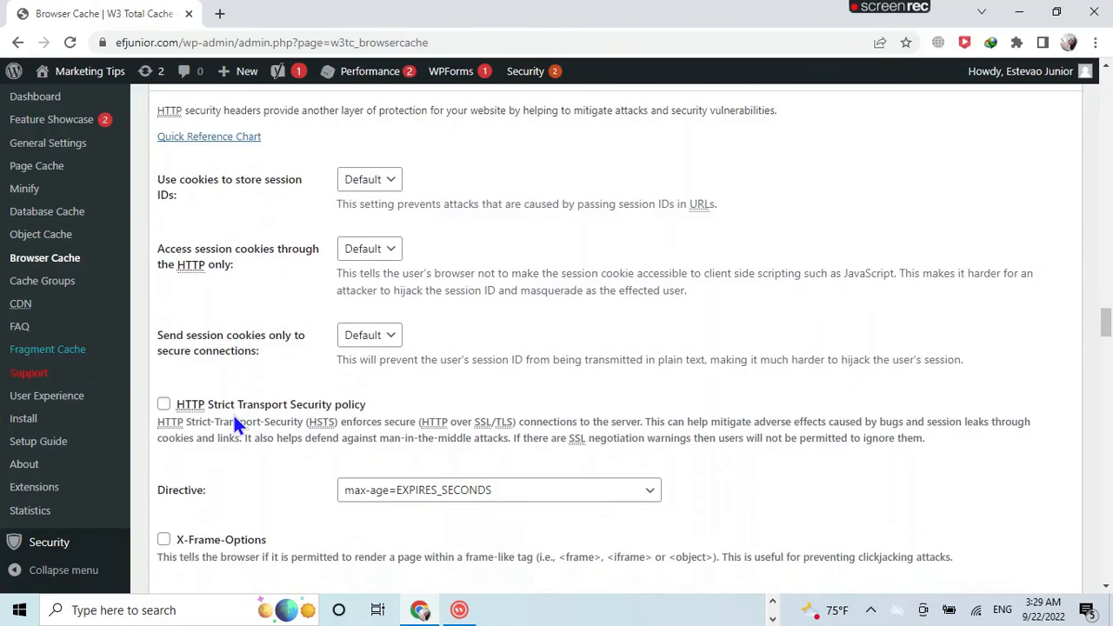
scroll(227, 451, down, 6)
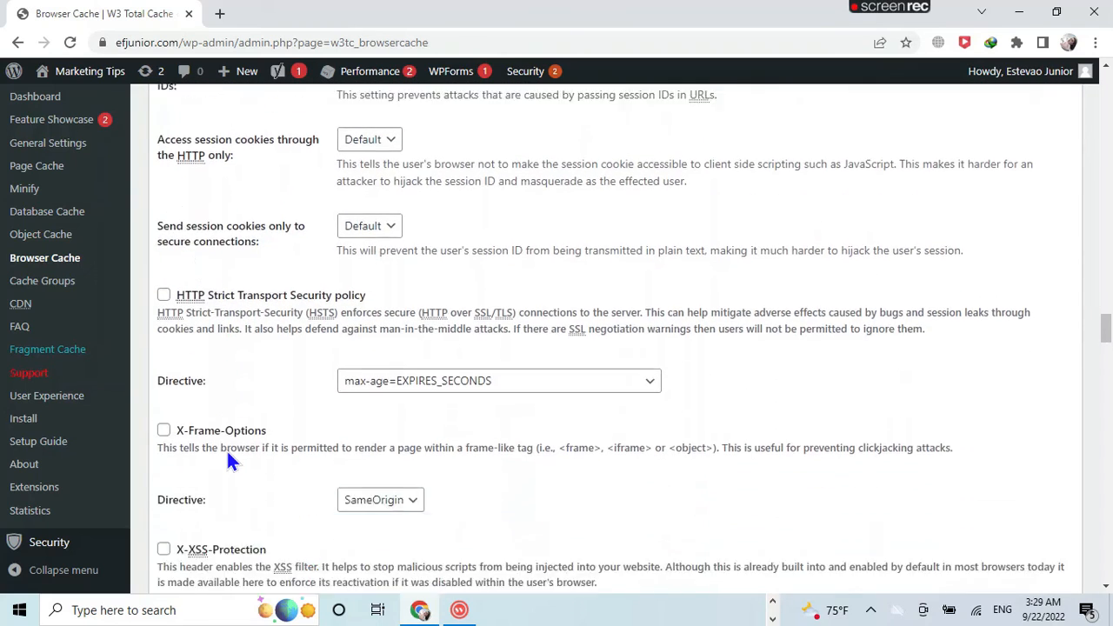
scroll(231, 461, down, 7)
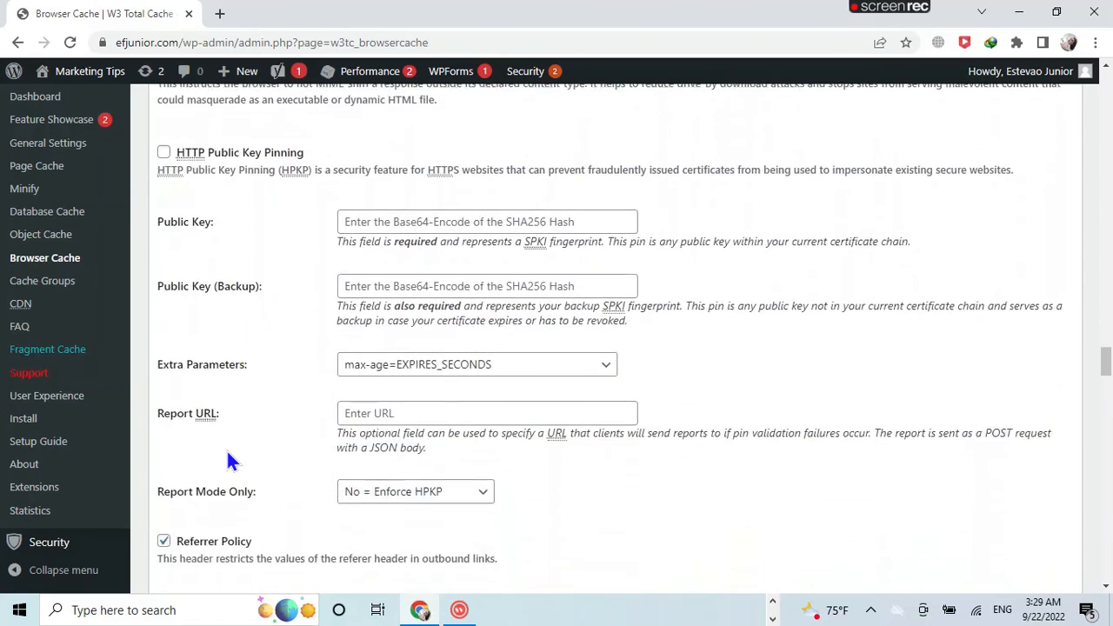
scroll(227, 453, down, 9)
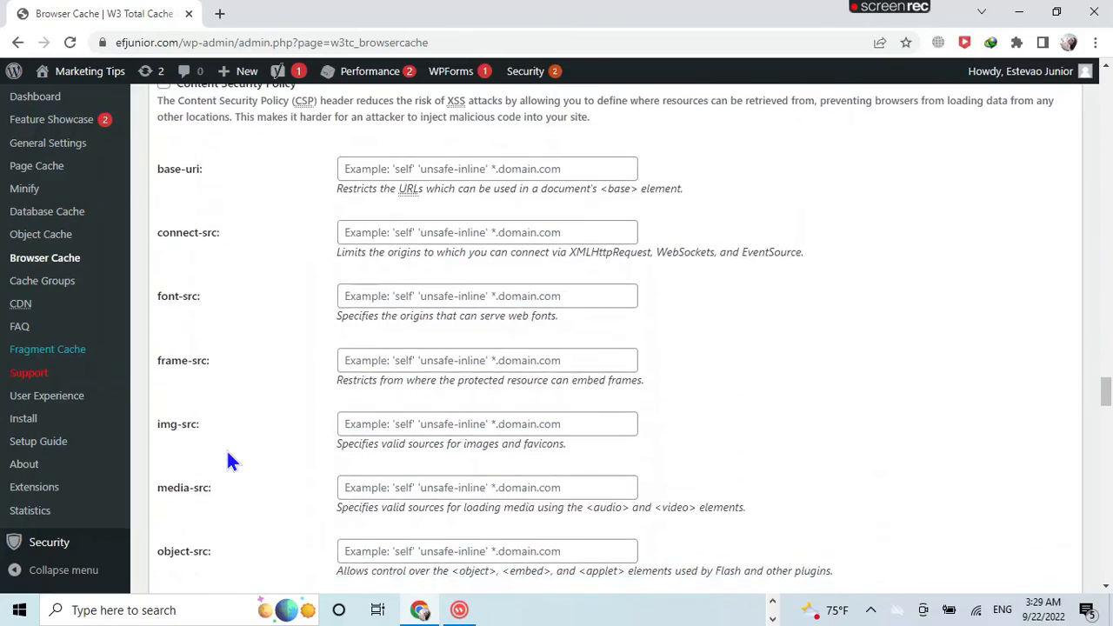
scroll(228, 461, down, 9)
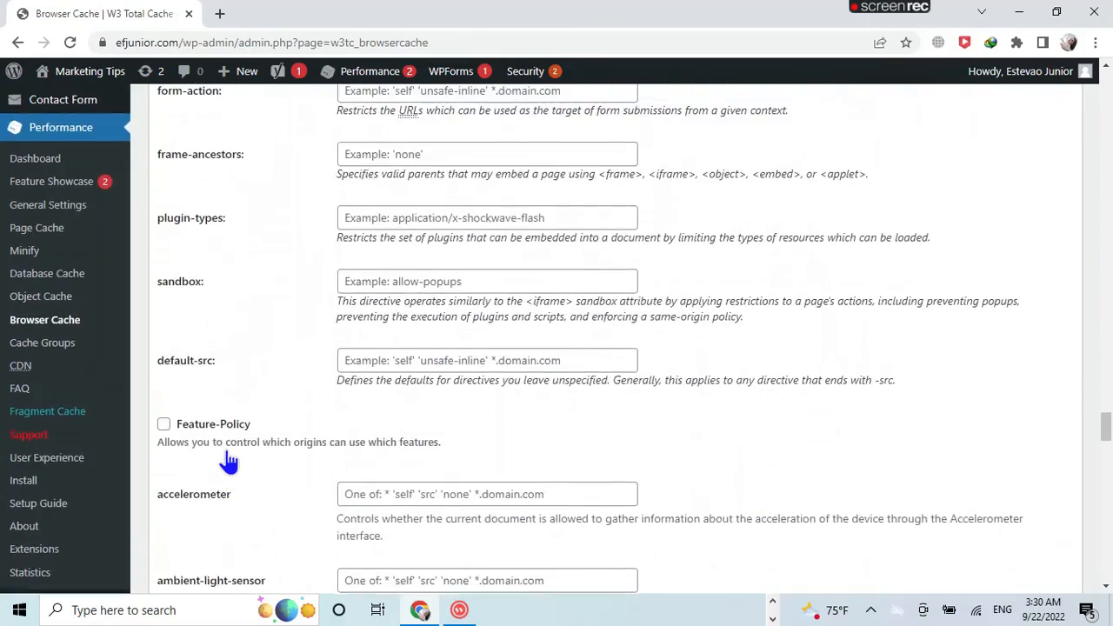
scroll(228, 460, down, 14)
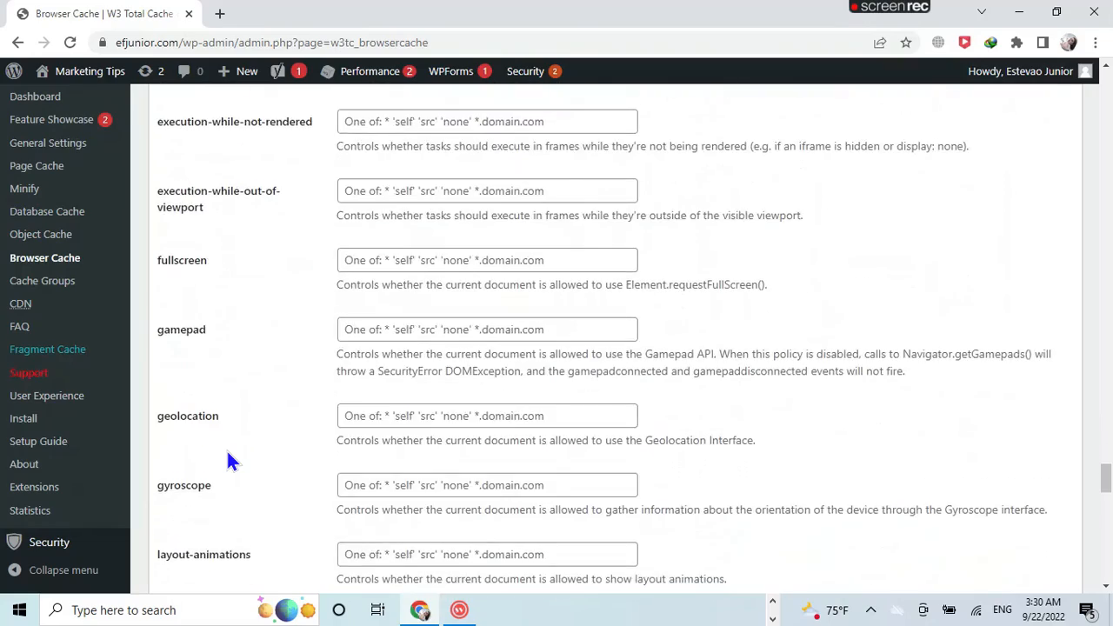
scroll(227, 452, down, 9)
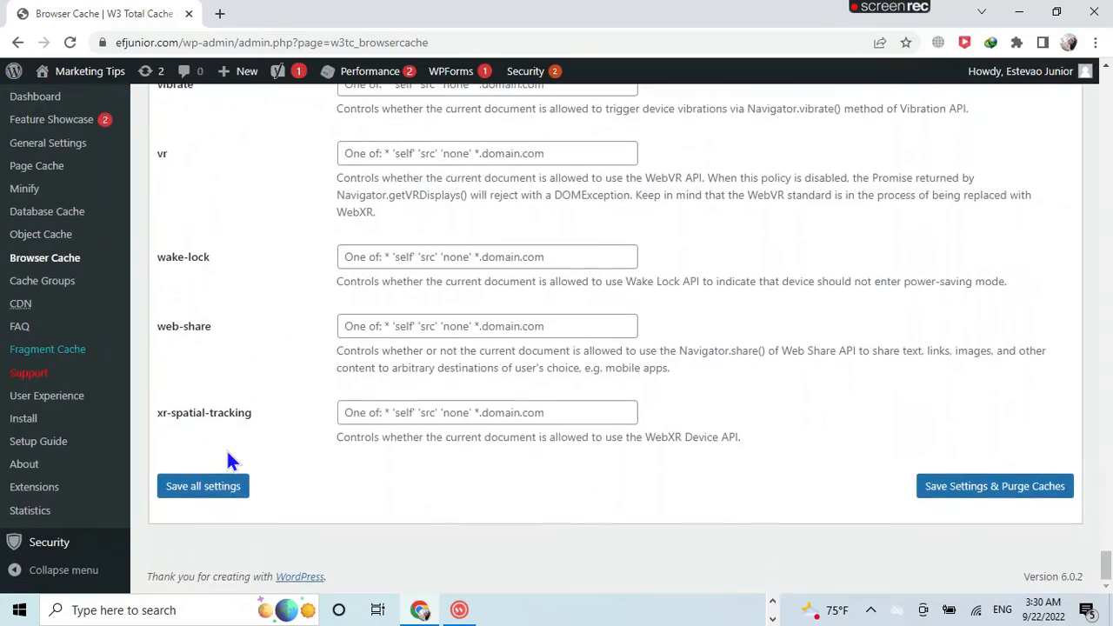
click(209, 498)
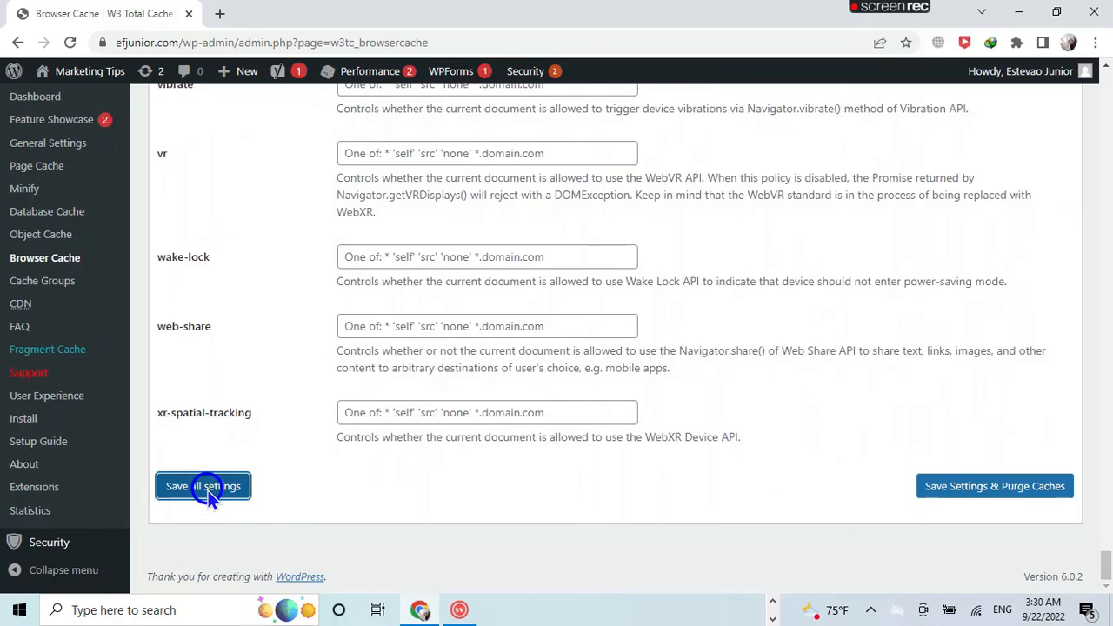